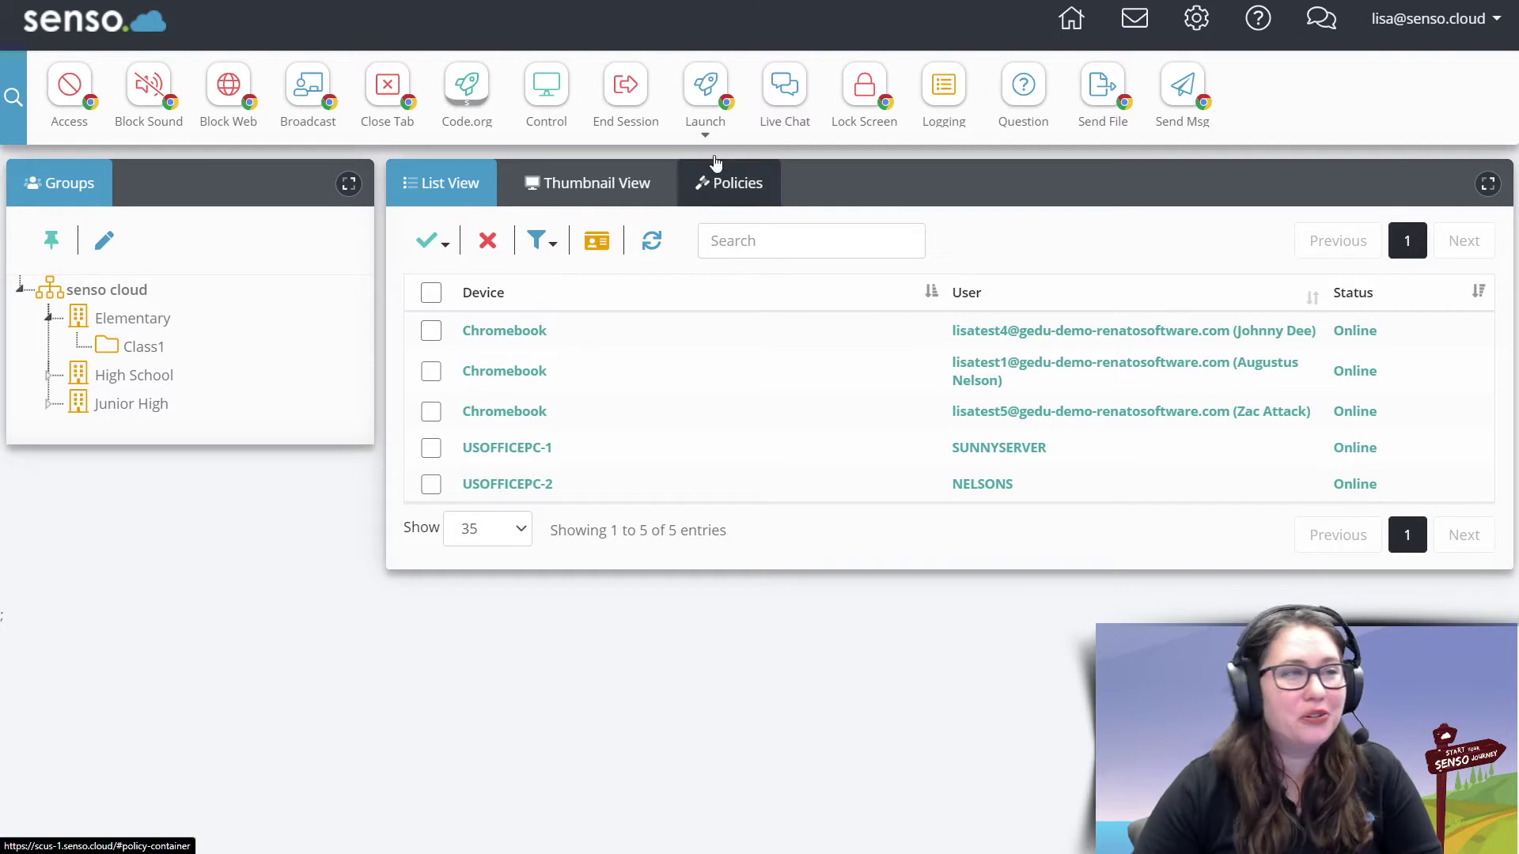
Open the Launch form with devices in Thumbnail View, keeping the browser on Default.
click(708, 117)
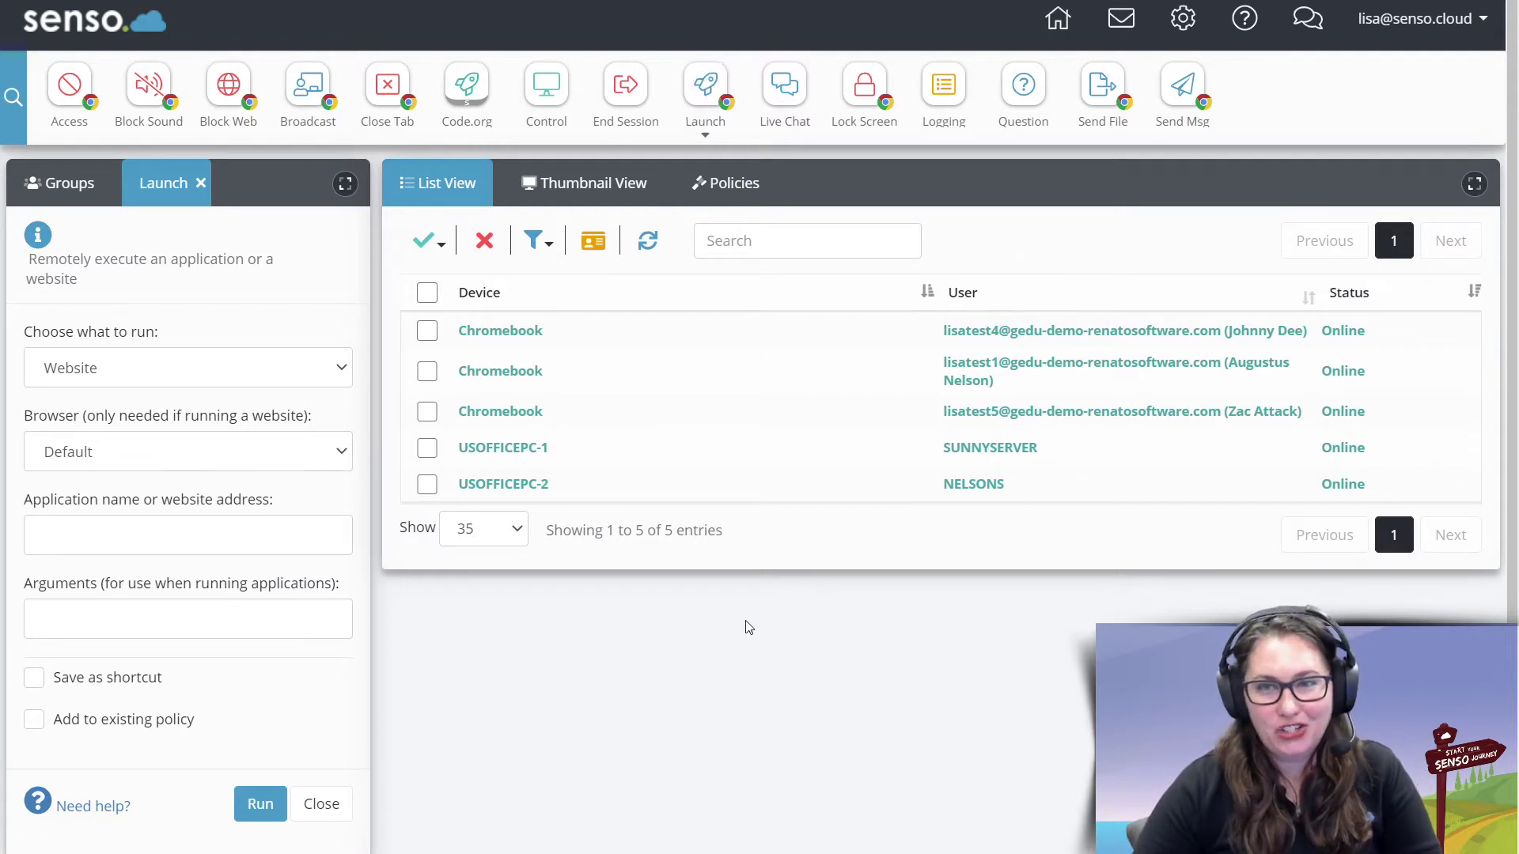
click(589, 184)
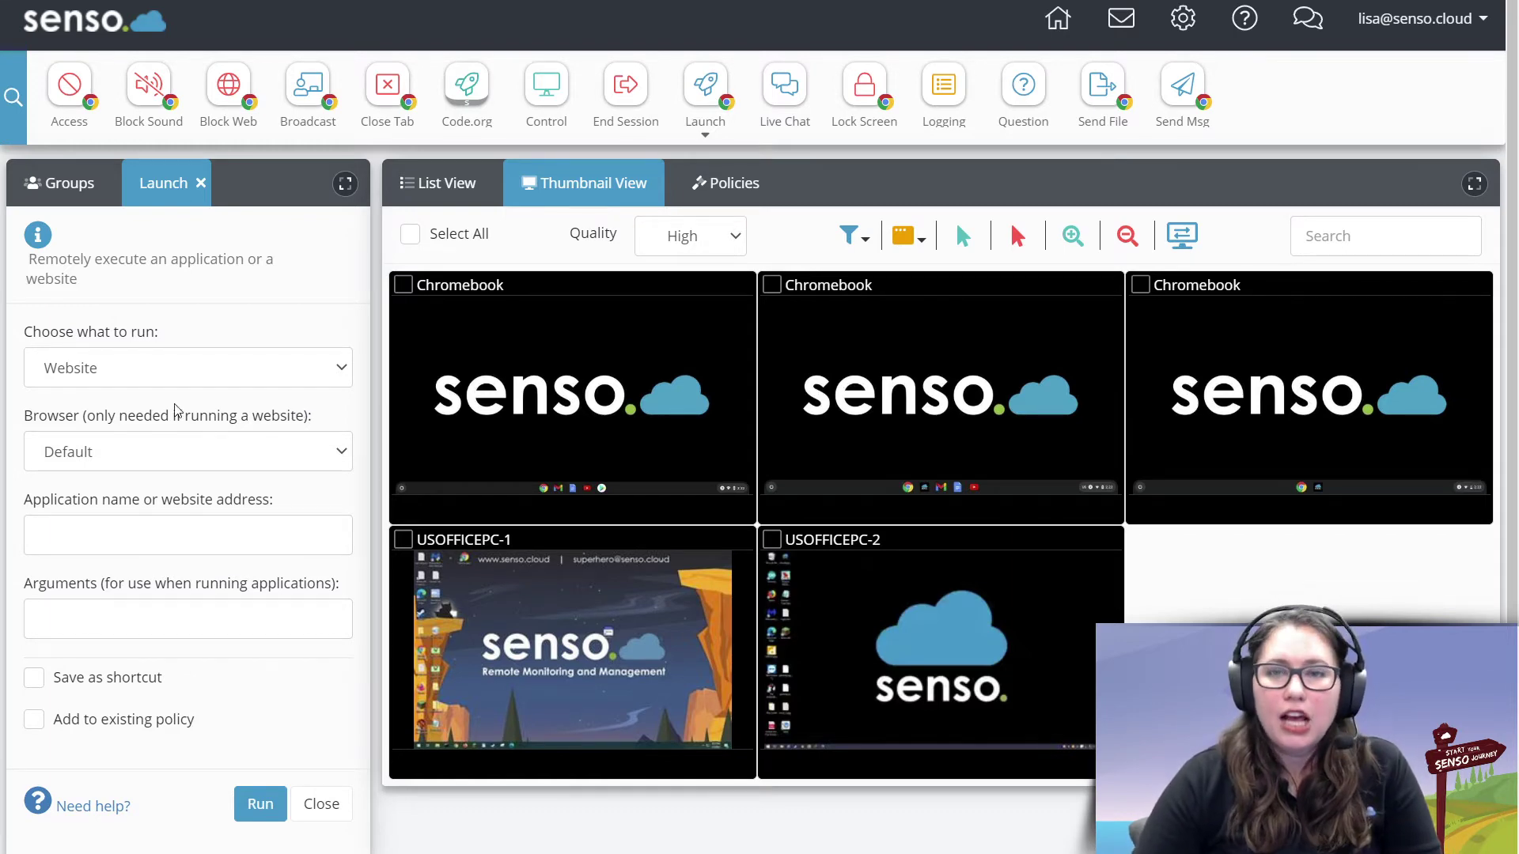
click(161, 453)
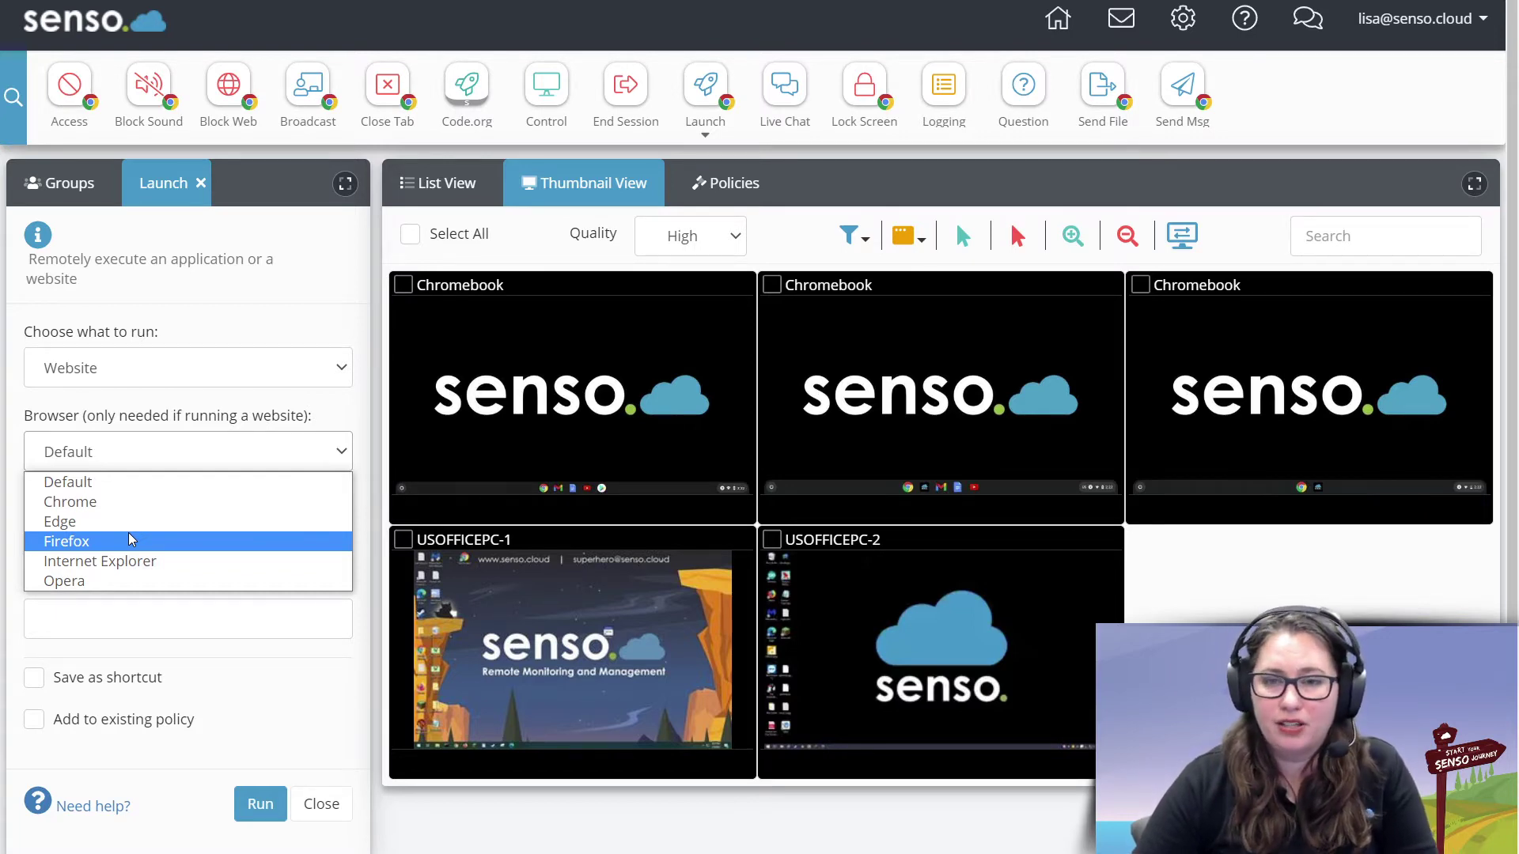
click(3, 487)
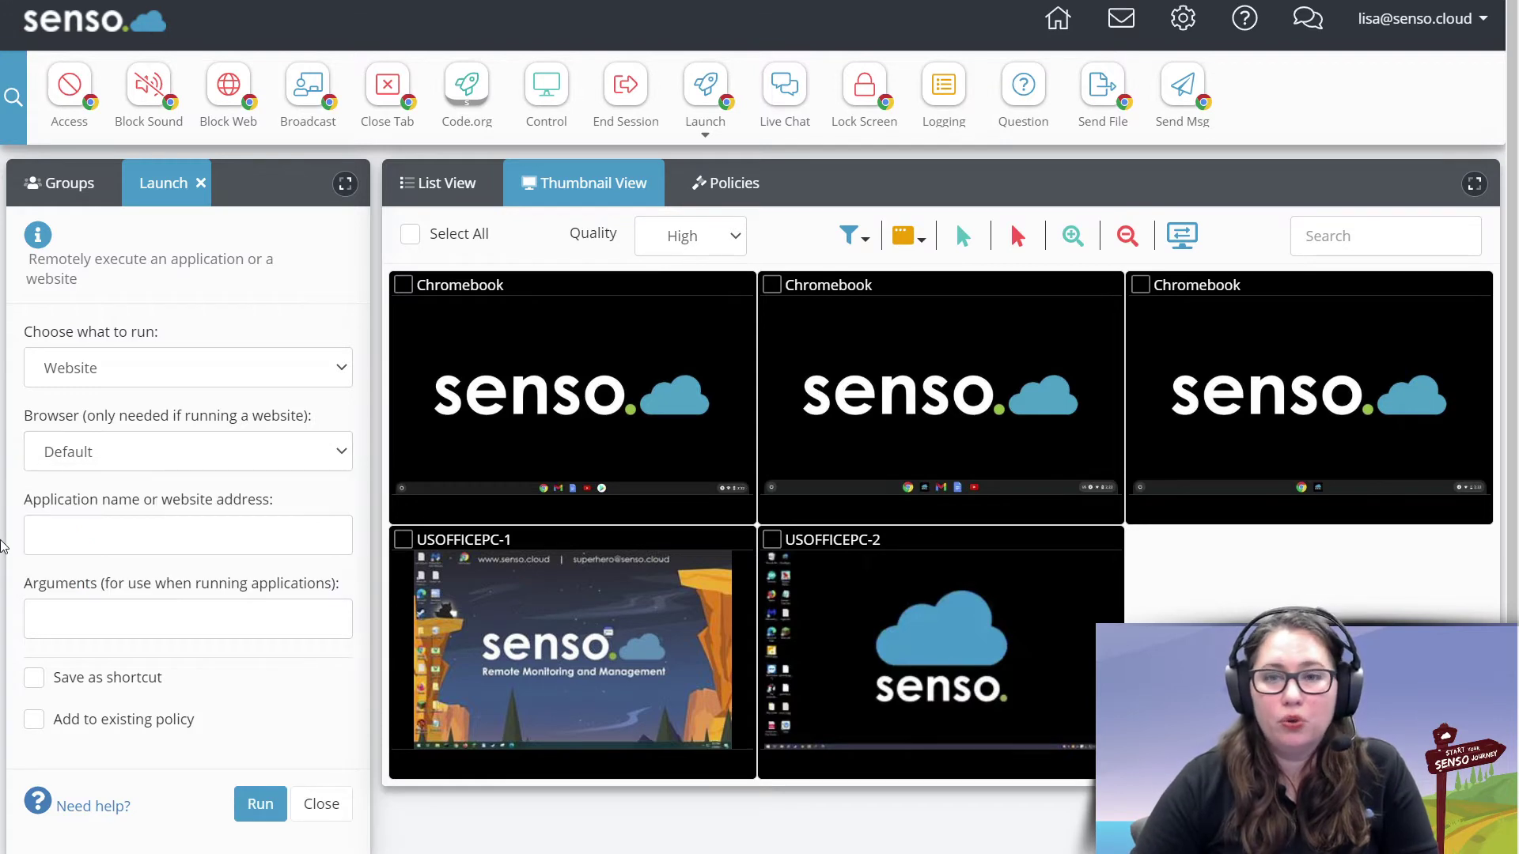
Enter istation.com as the website address to launch.
click(117, 542)
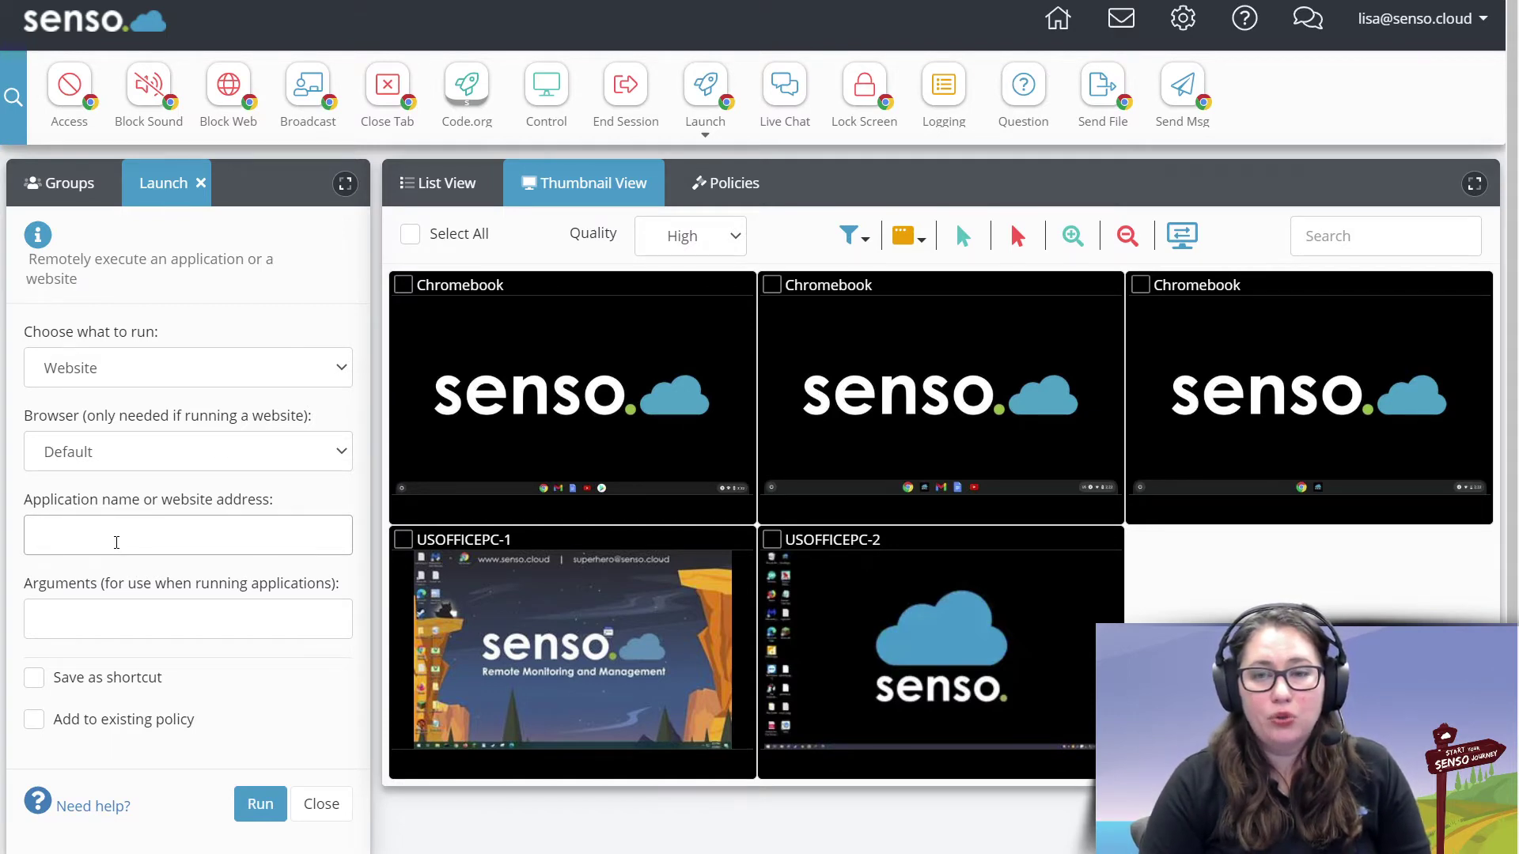
text(istation.)
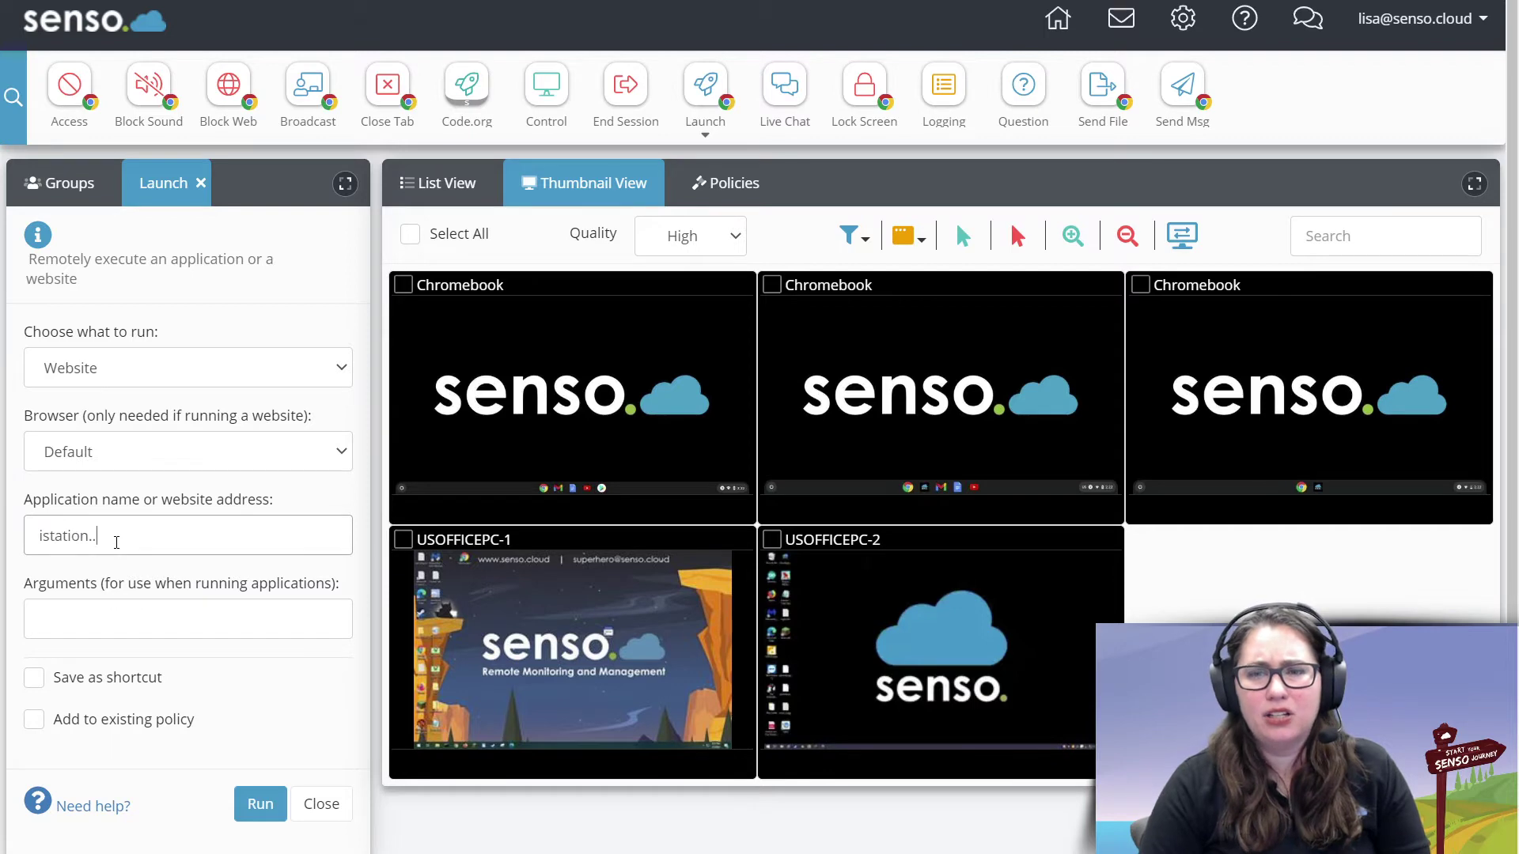
text(com)
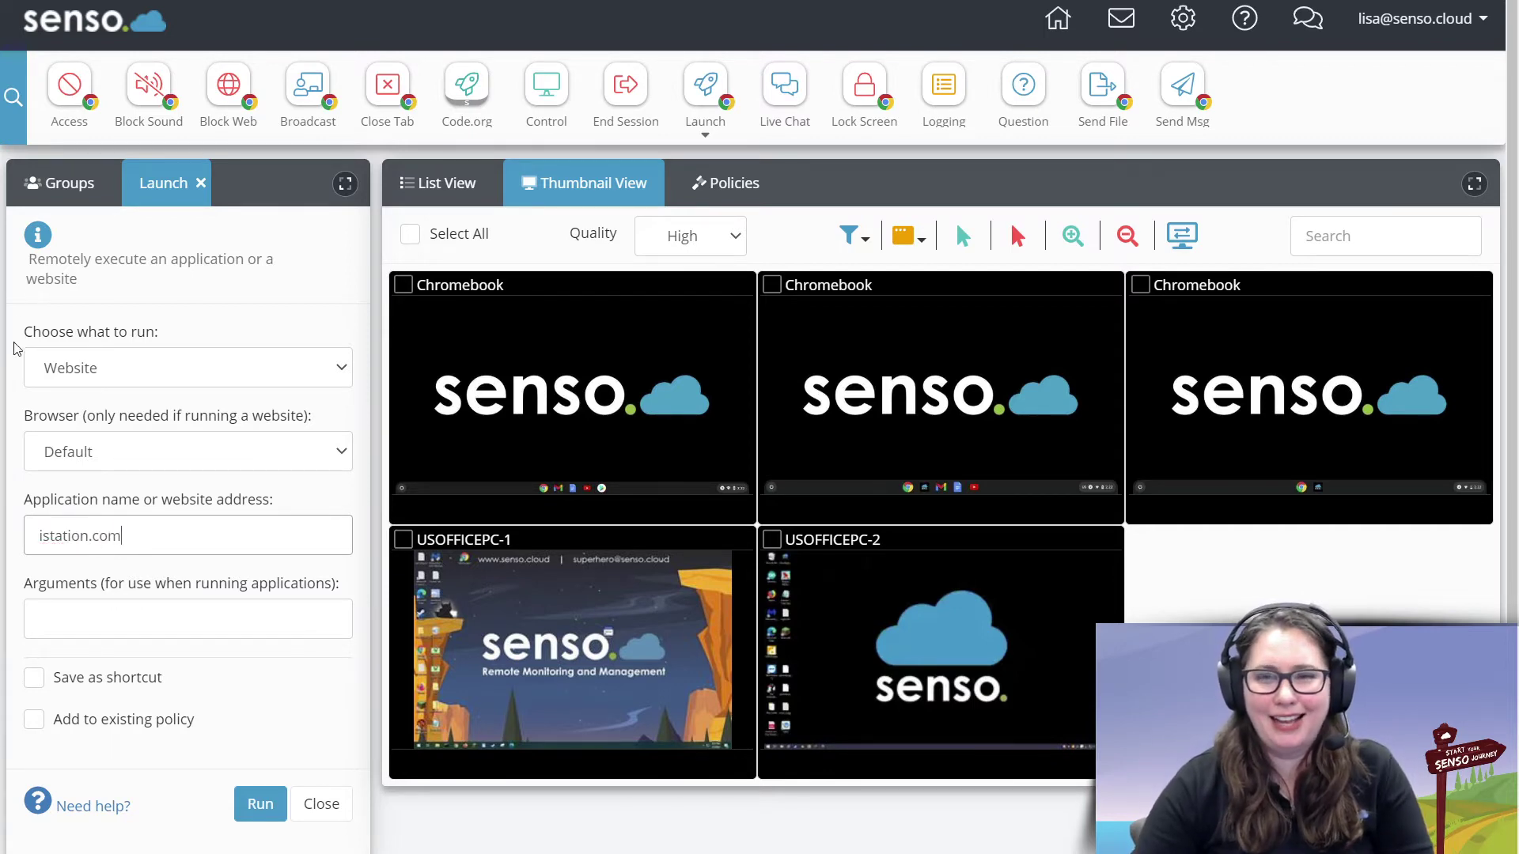
scroll(2, 475, down, 1)
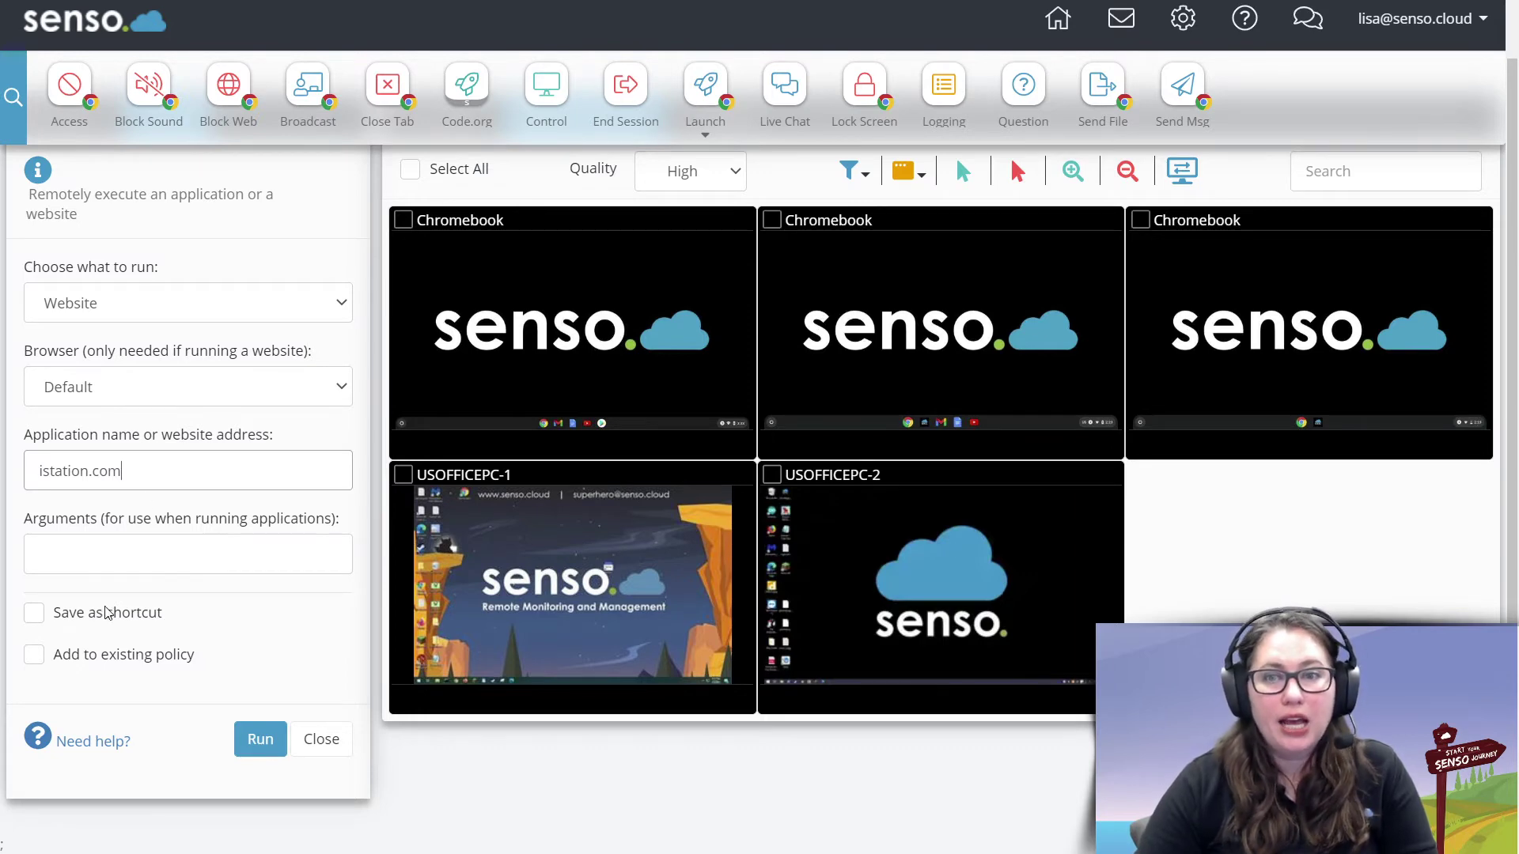
scroll(71, 608, up, 1)
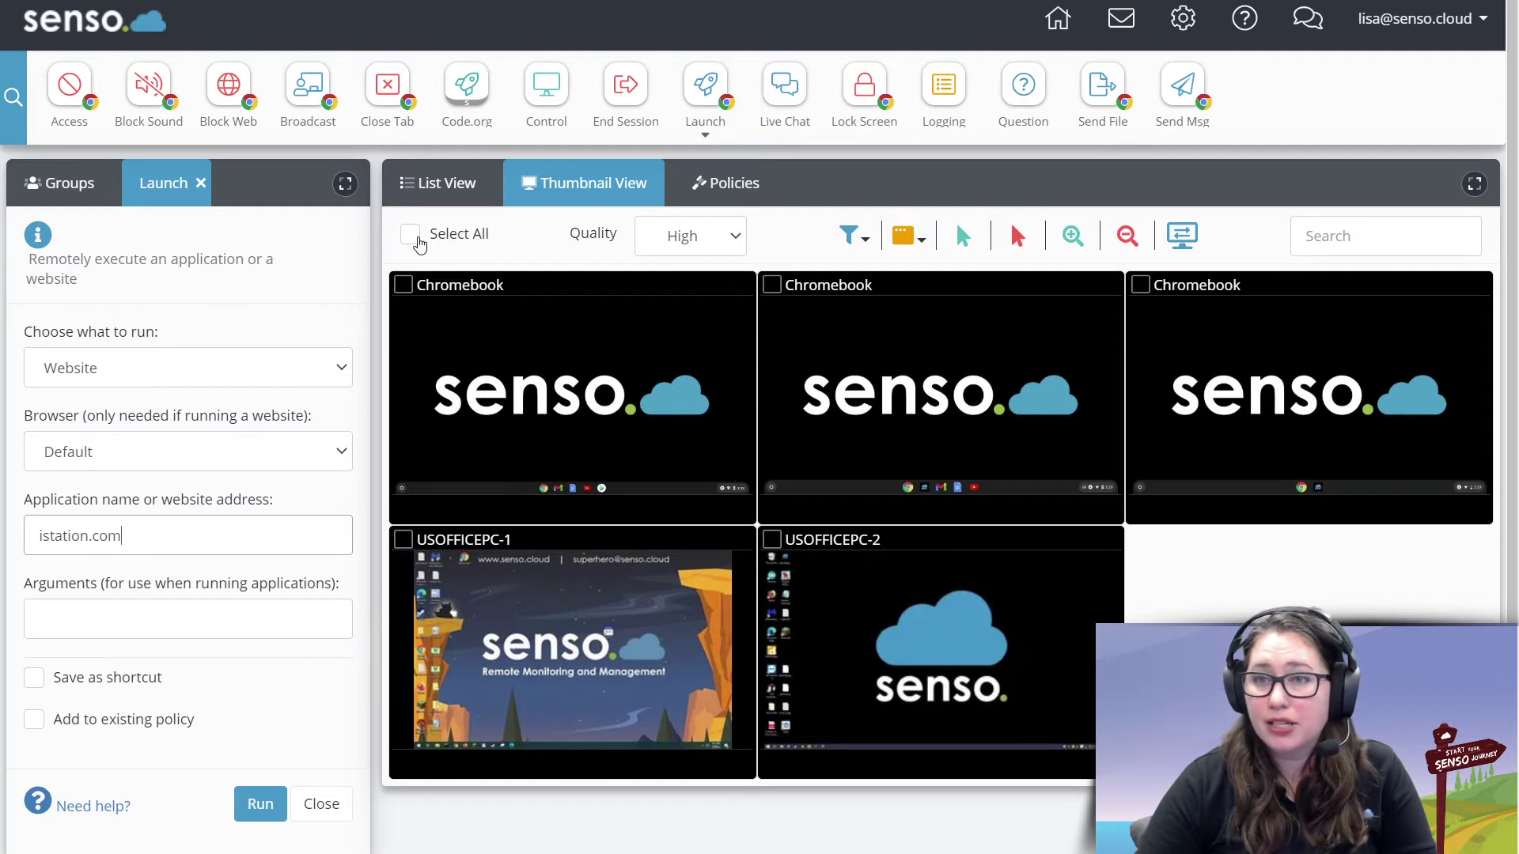
Run istation.com on all five devices, then launch the Code.org shortcut on them.
click(411, 234)
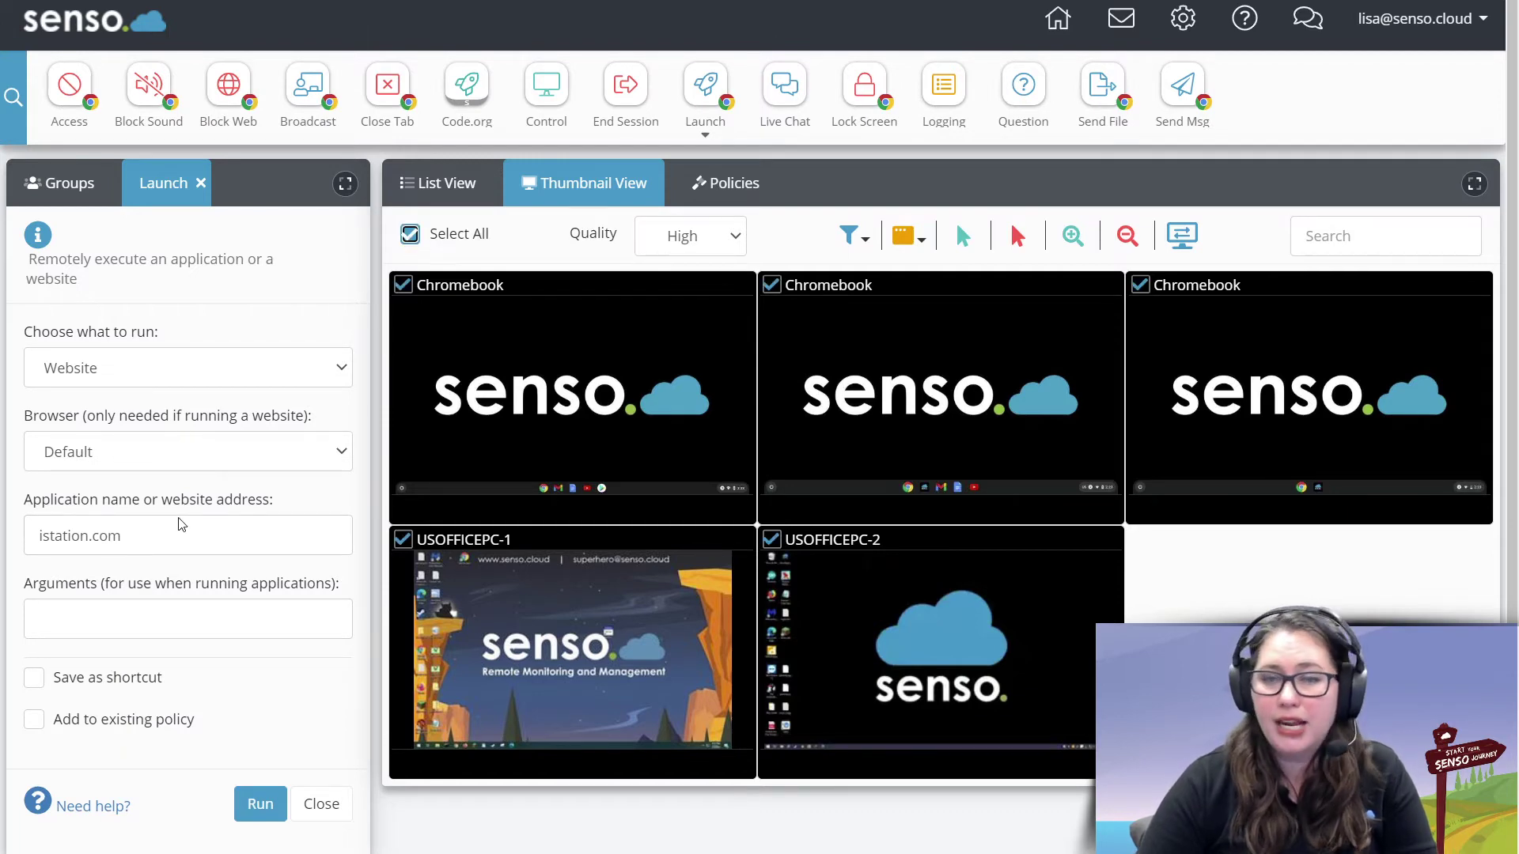
click(259, 815)
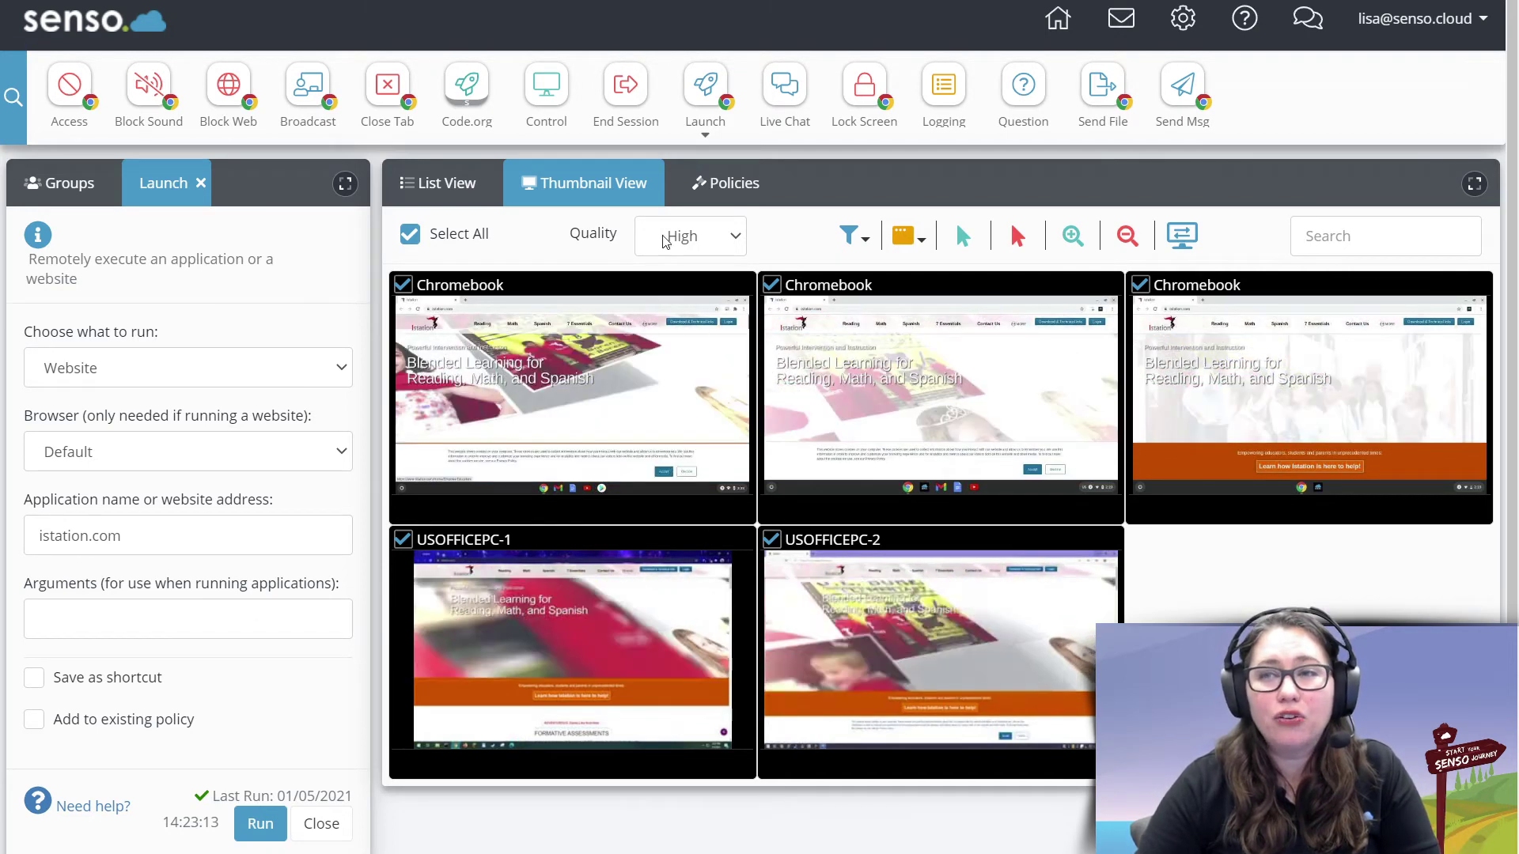
click(709, 142)
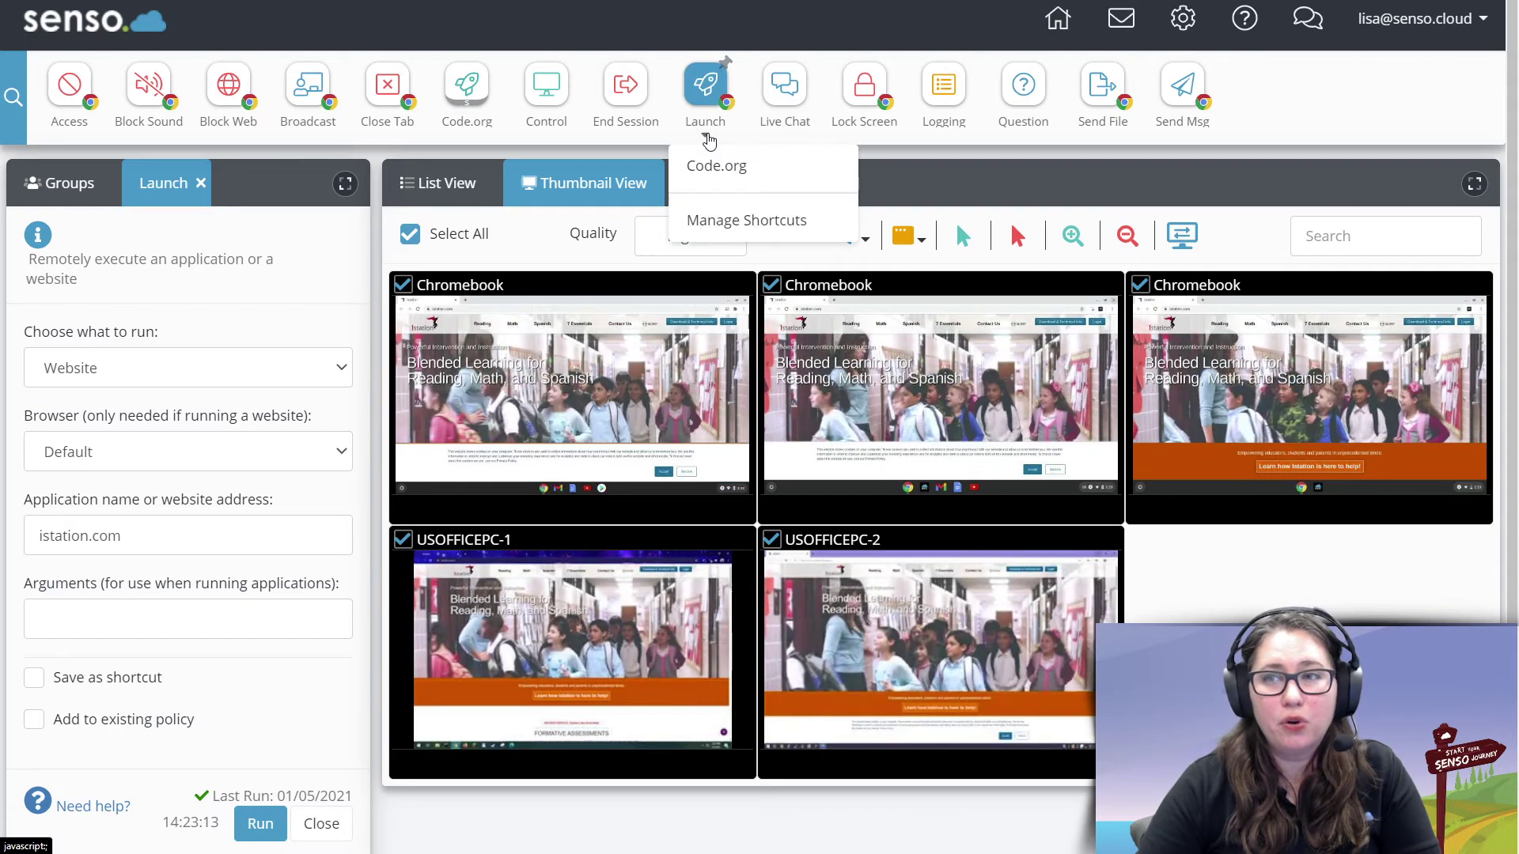
click(708, 143)
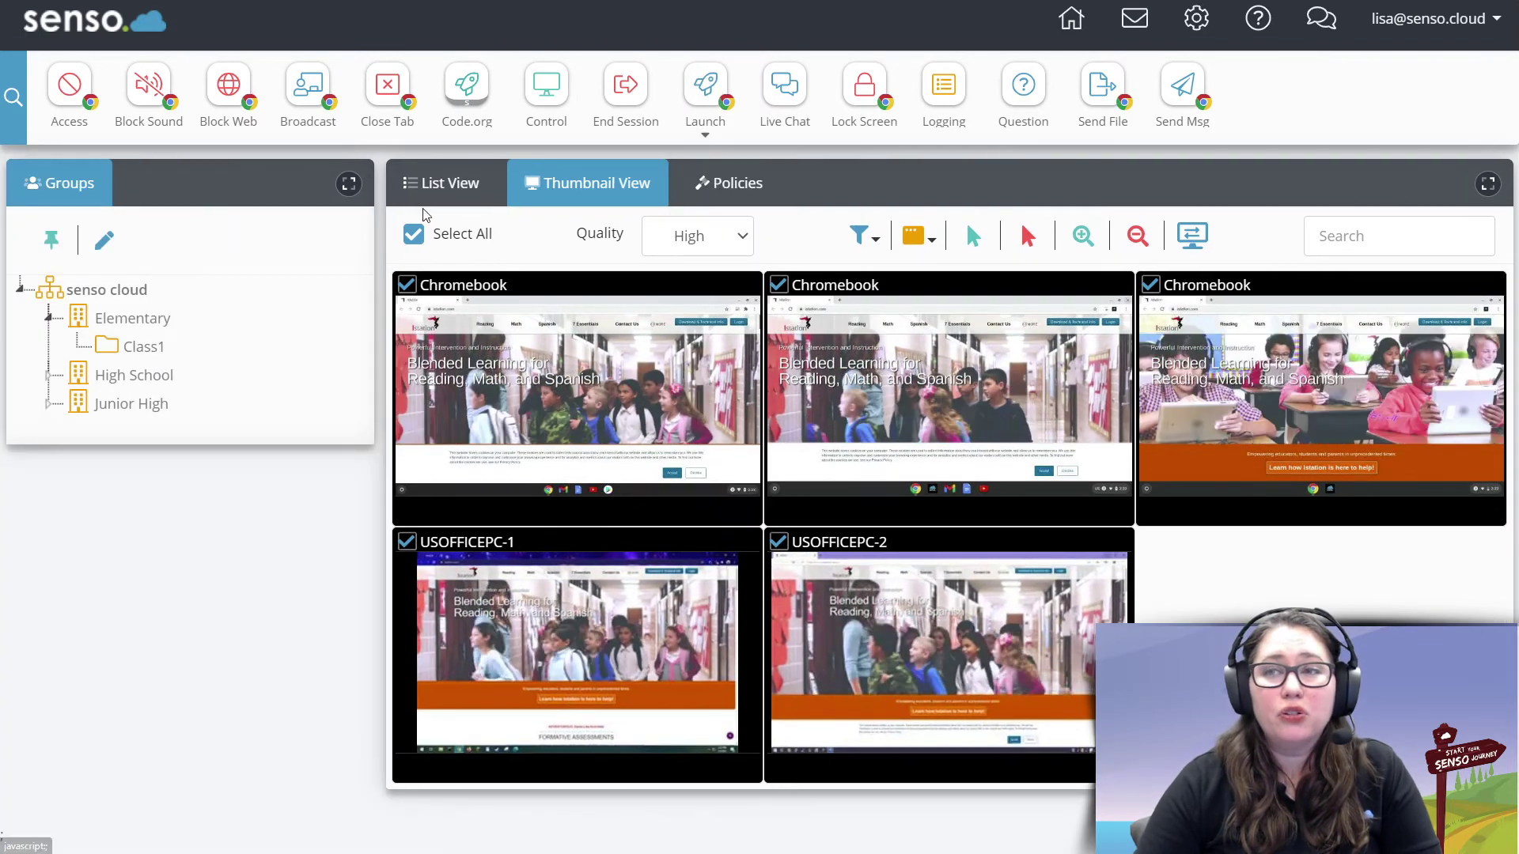
click(706, 136)
click(726, 165)
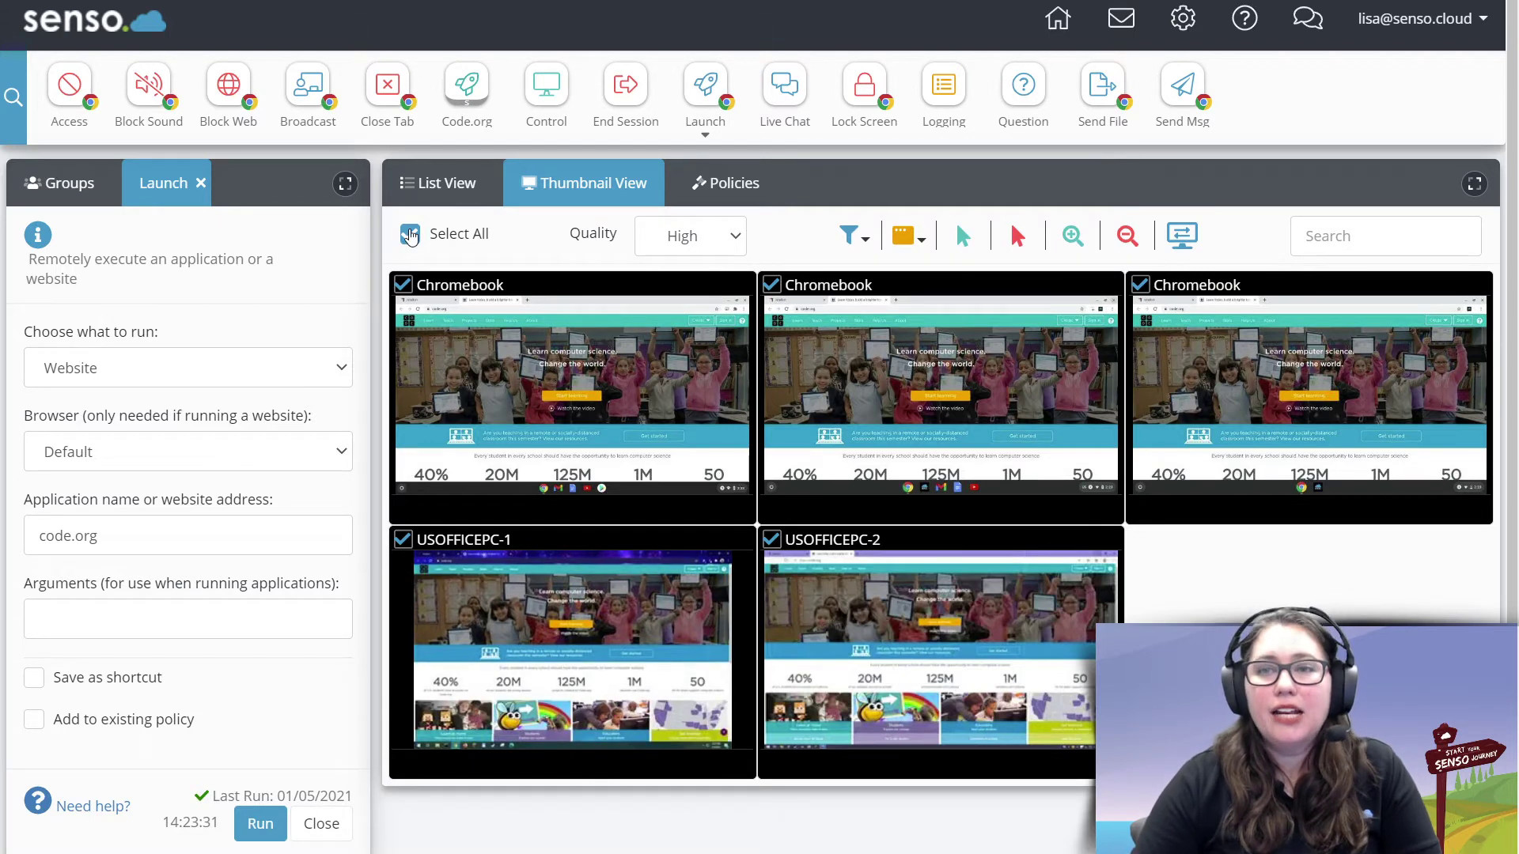
Target only the USOFFICEPC-1 and USOFFICEPC-2 computers and enlarge the thumbnails.
click(410, 235)
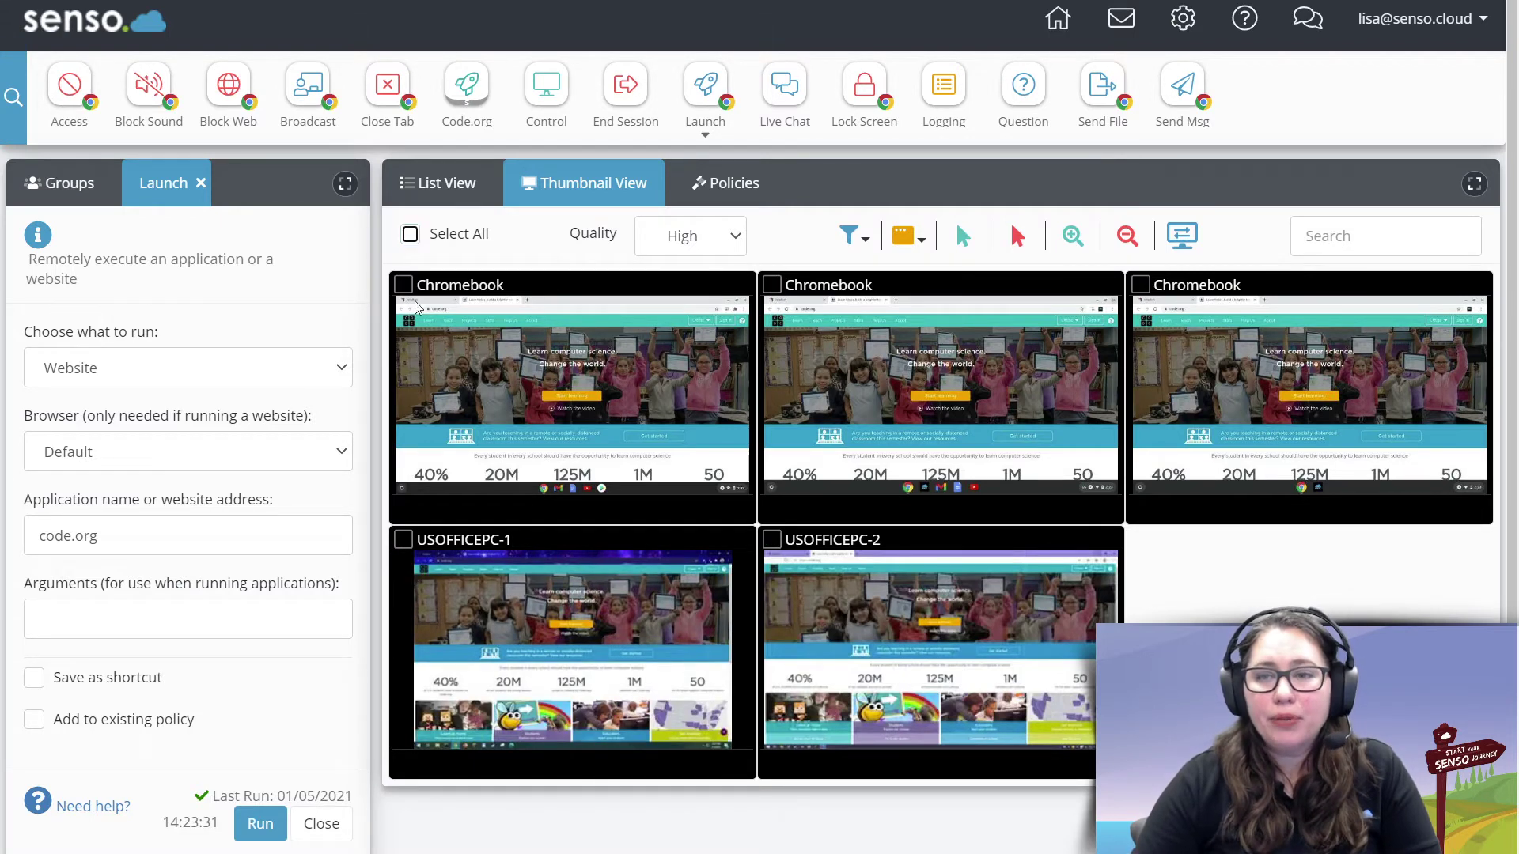
click(405, 539)
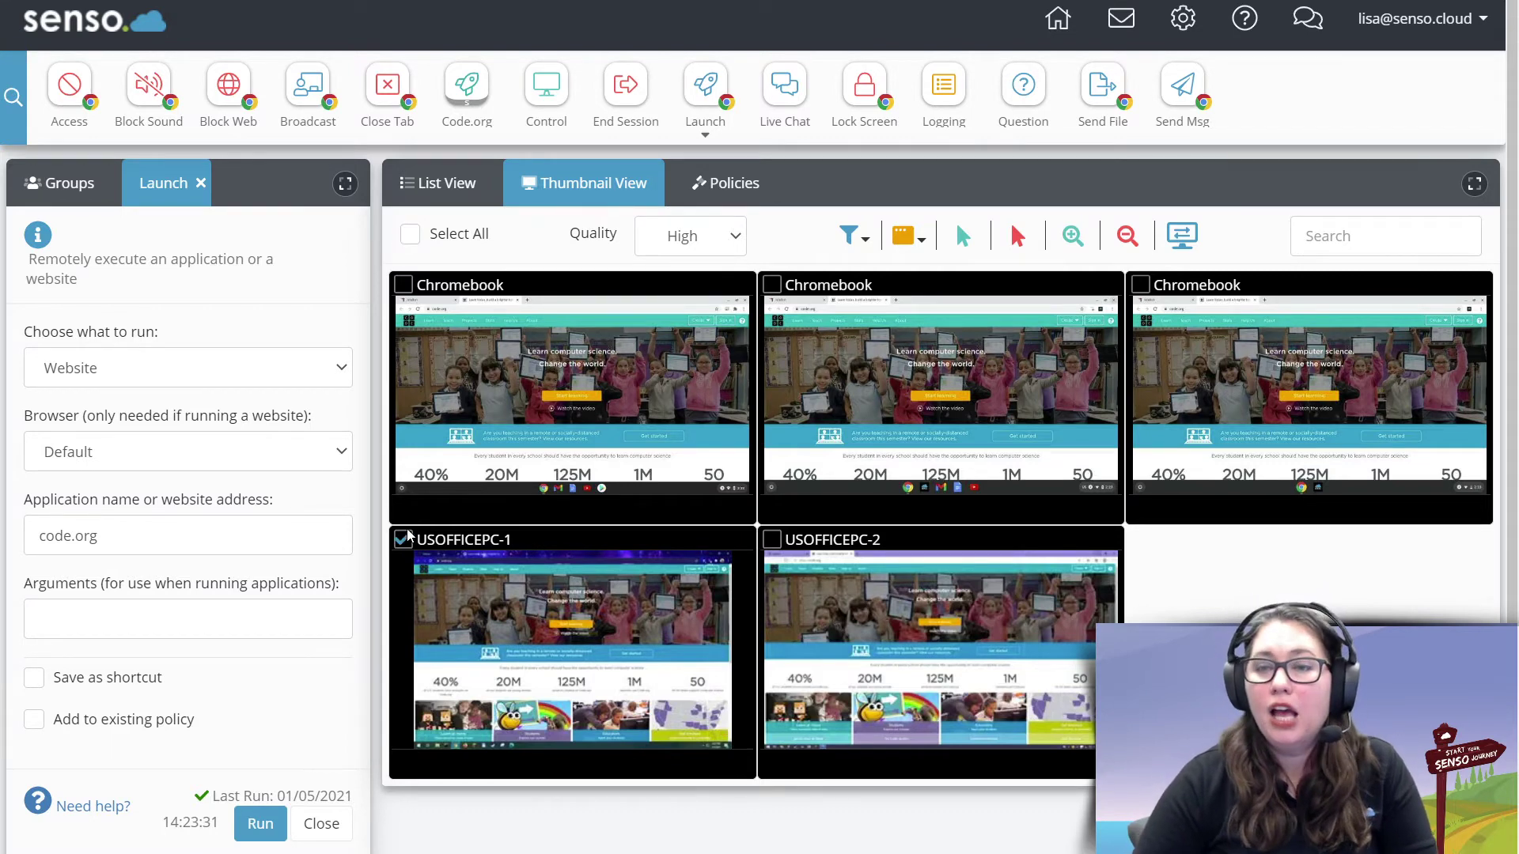
click(772, 539)
click(1072, 236)
scroll(1192, 478, down, 2)
scroll(1192, 478, down, 2)
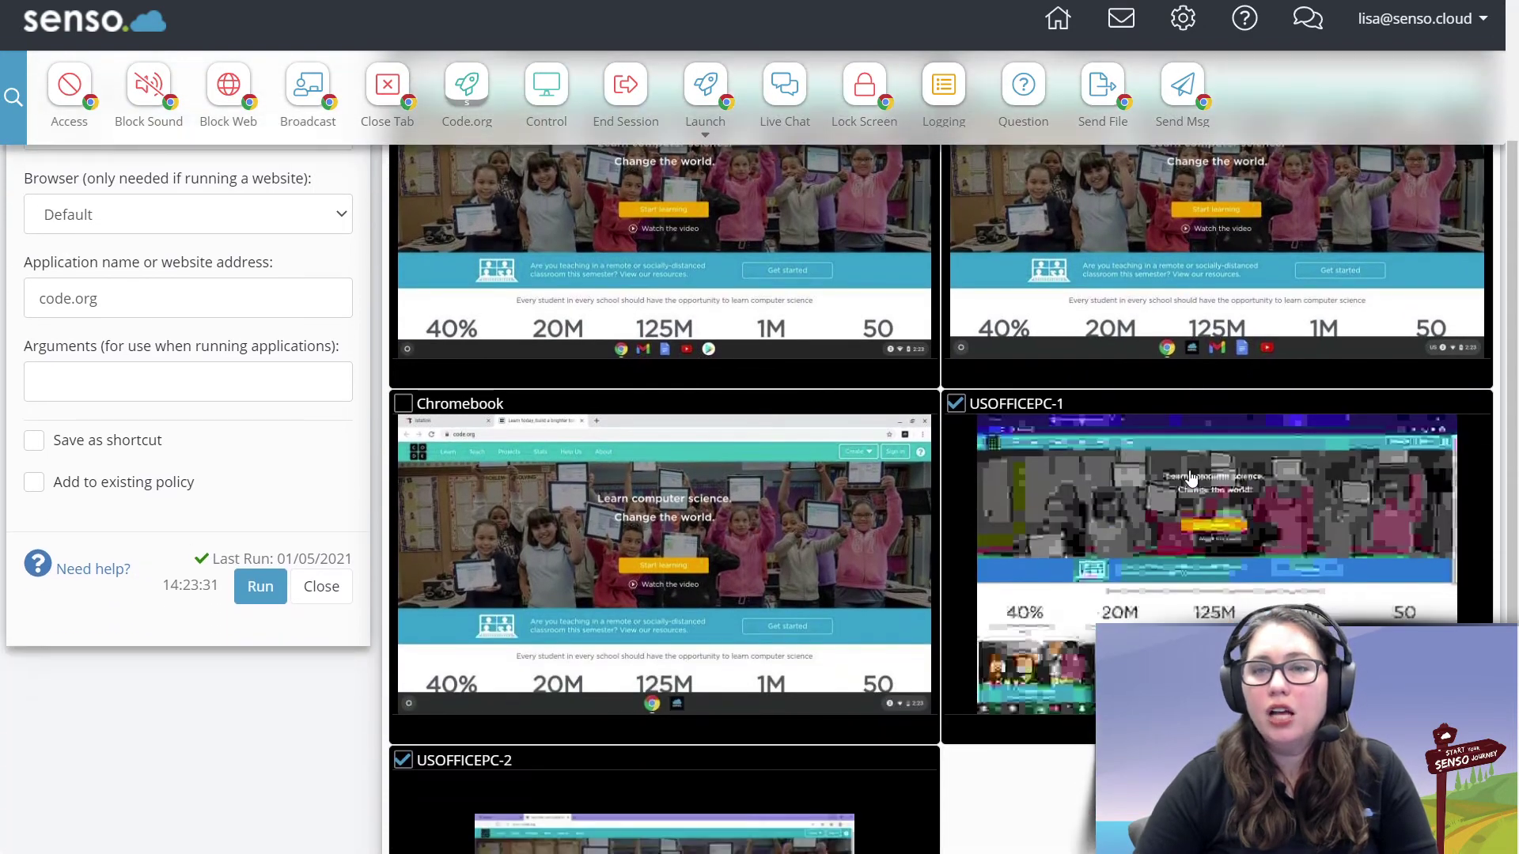
scroll(1192, 479, down, 3)
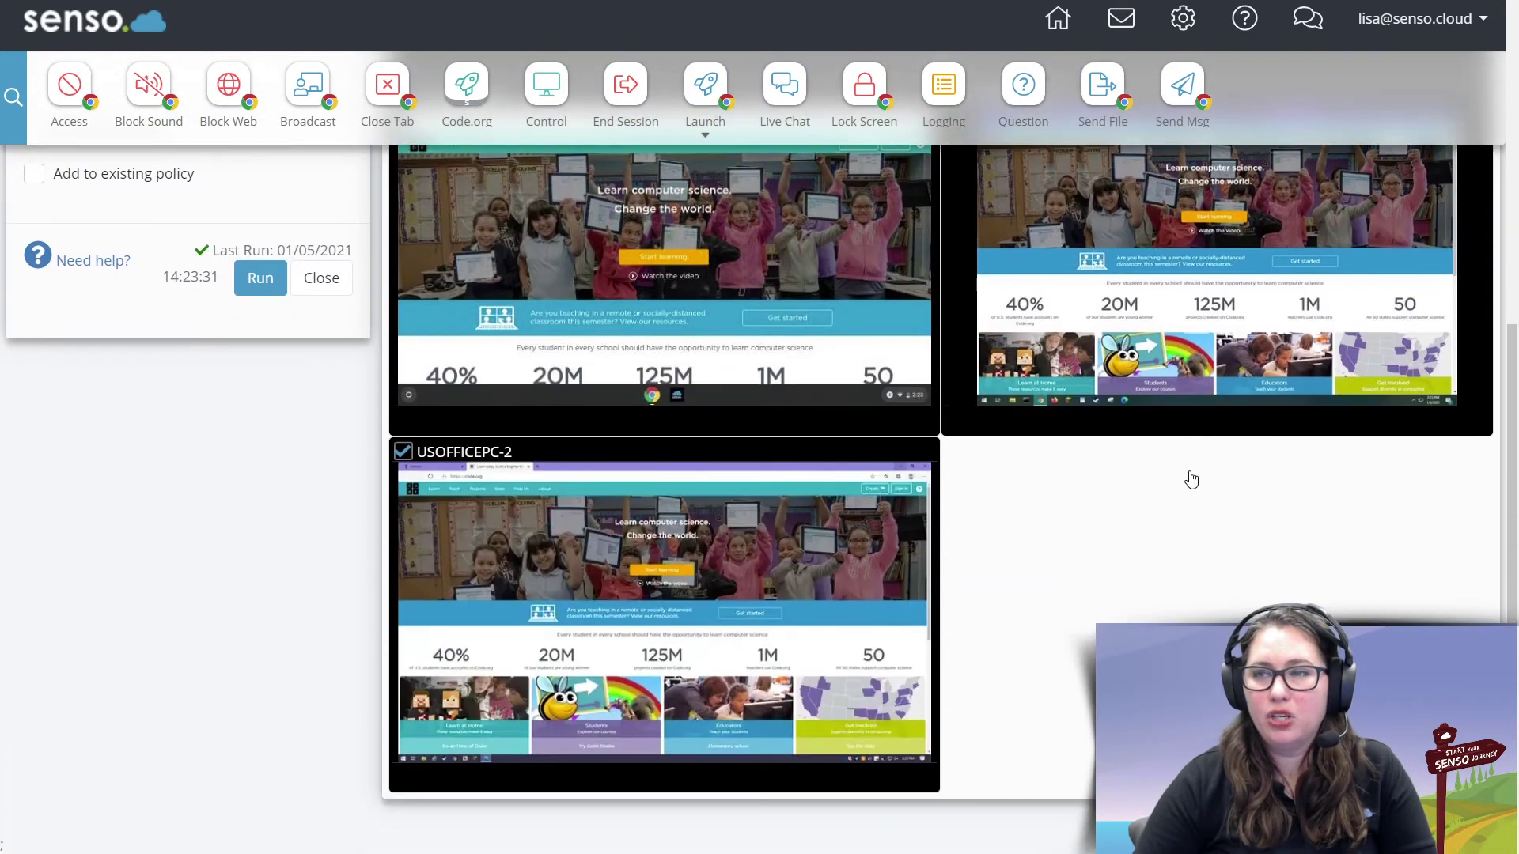
scroll(1186, 491, up, 6)
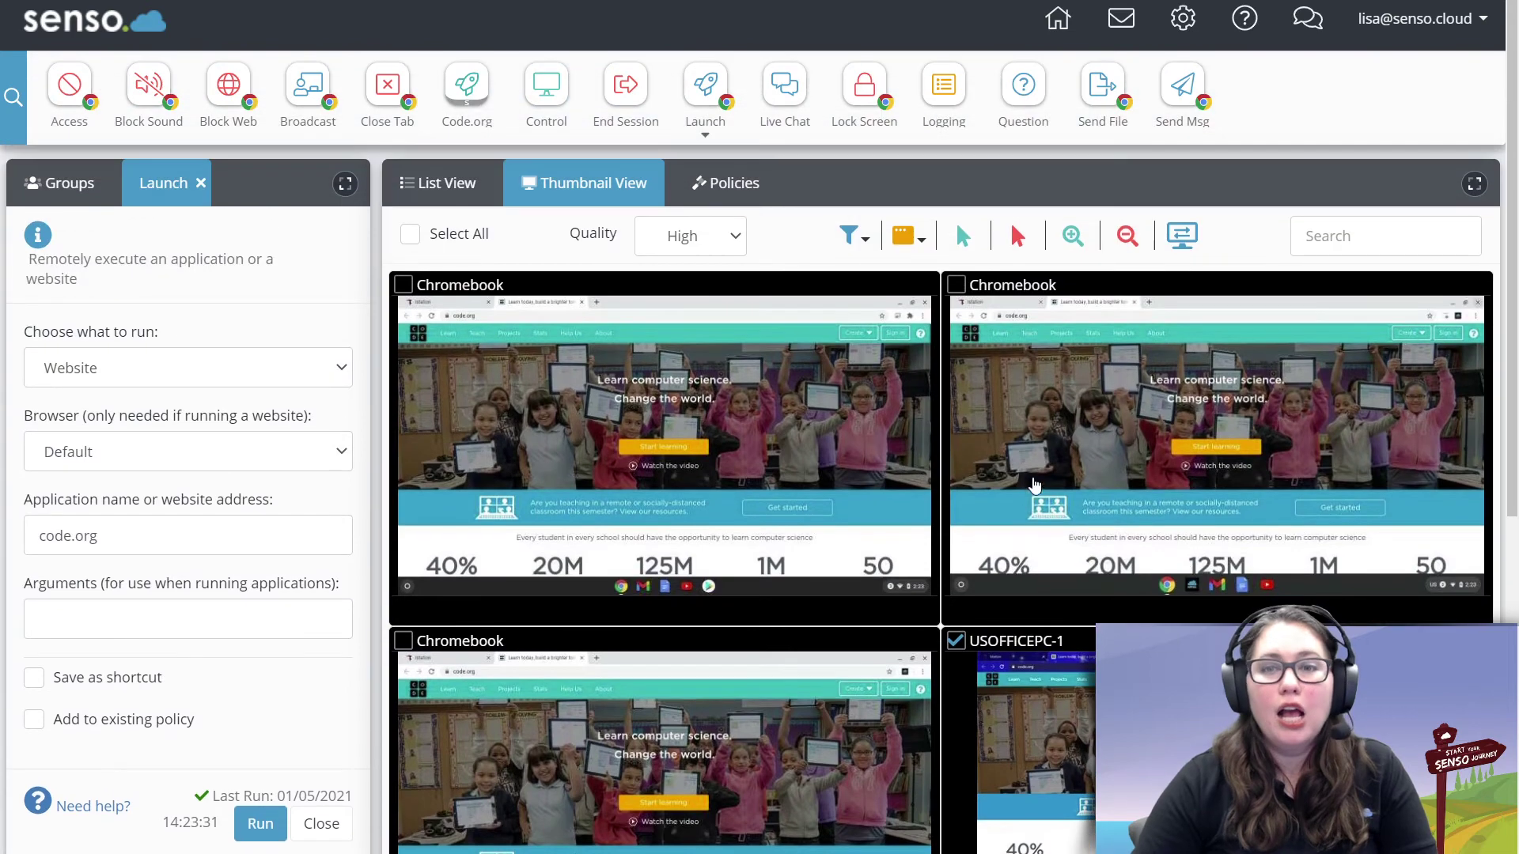
Switch the launch type to Application and run notepad.exe on the two computers.
click(146, 379)
click(80, 418)
click(78, 537)
triple_click(78, 537)
text(notepad..ee)
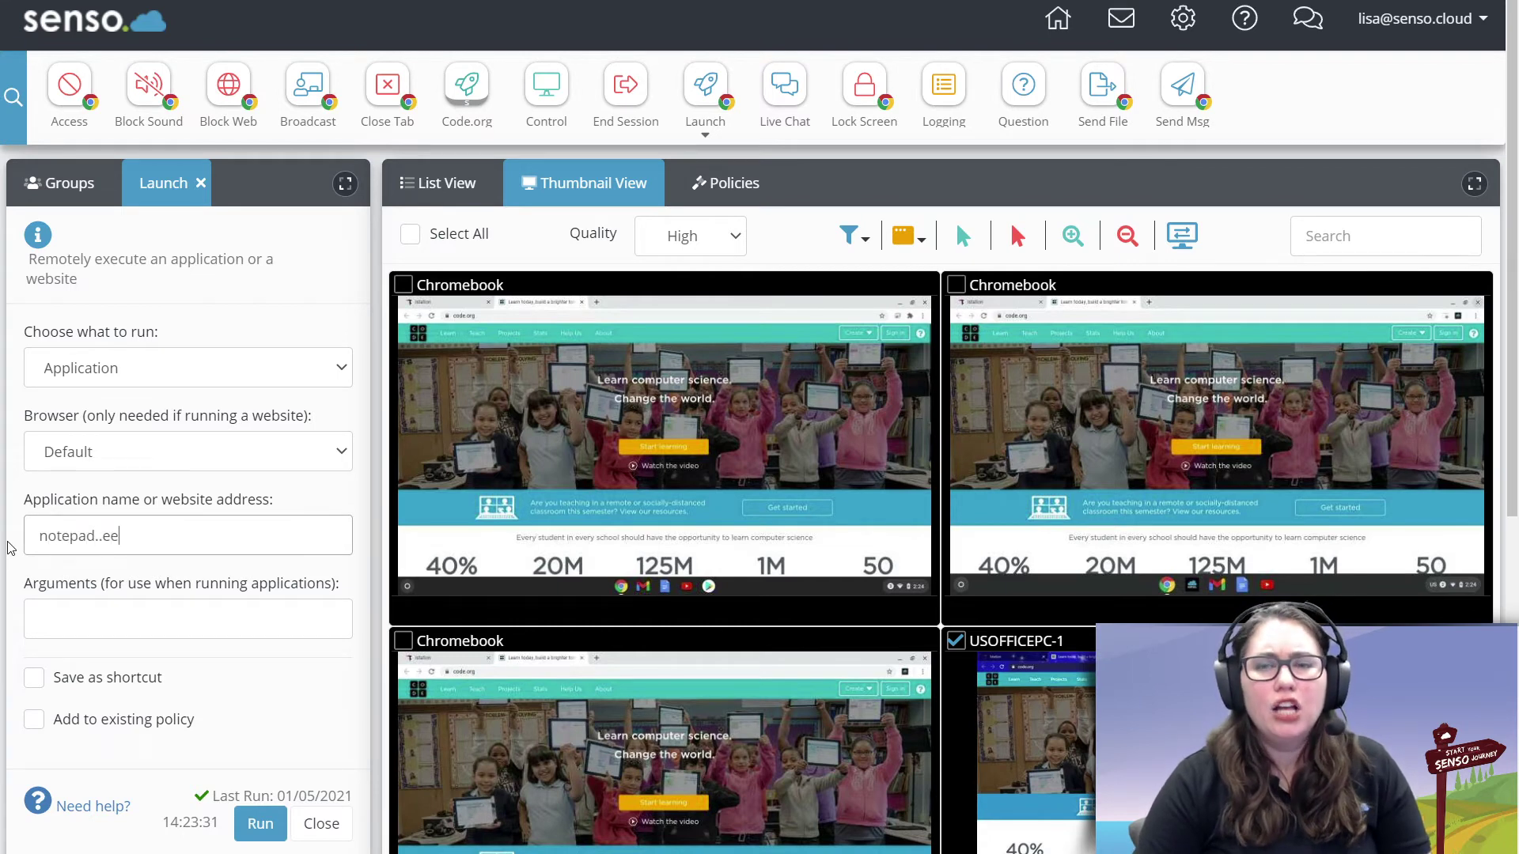
key(BackSpace)
key(BackSpace)
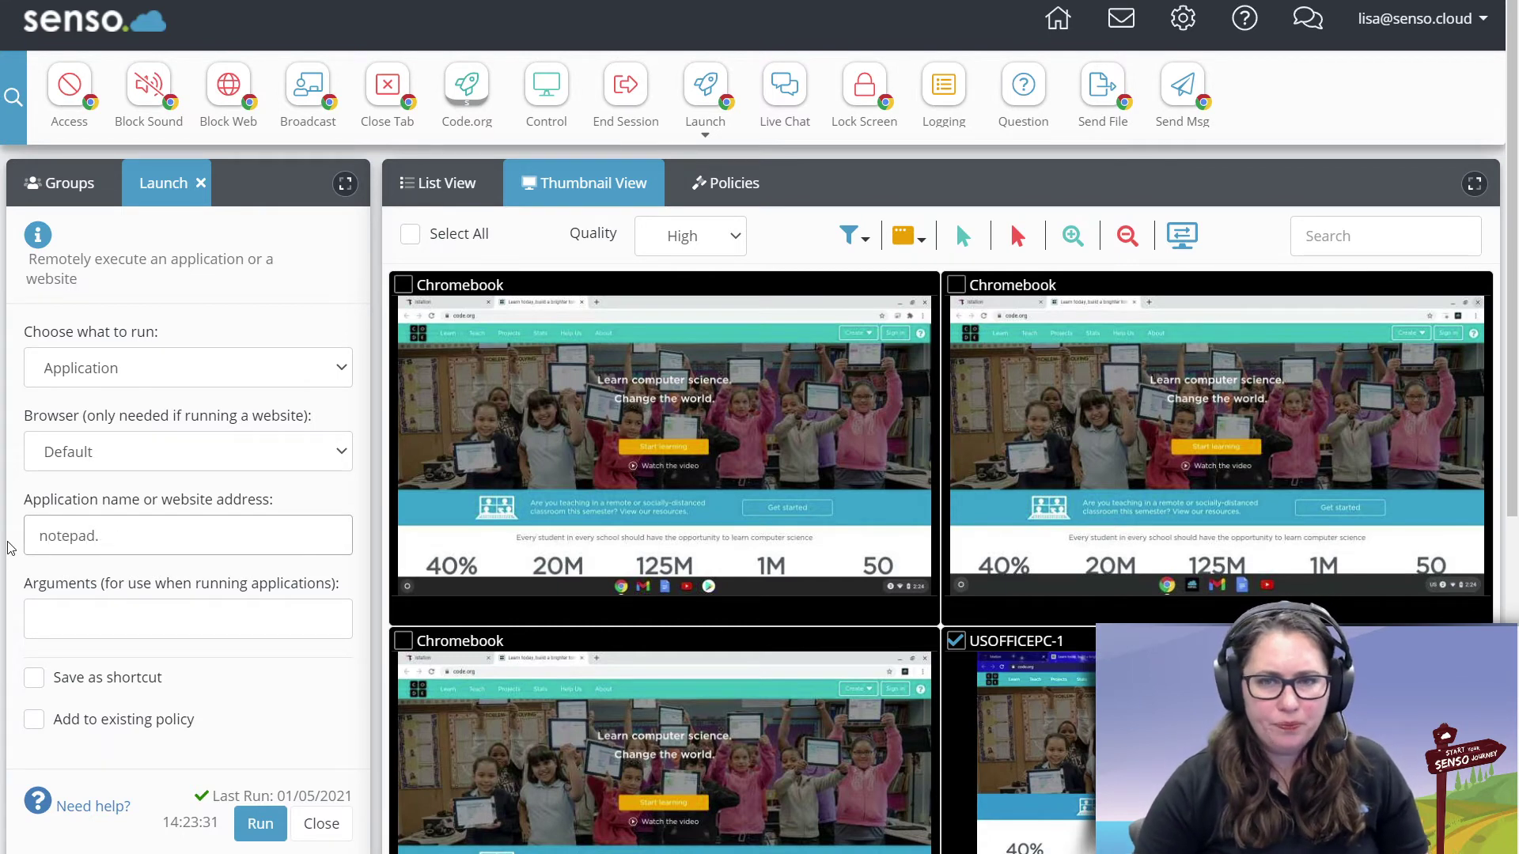
text(epad.e)
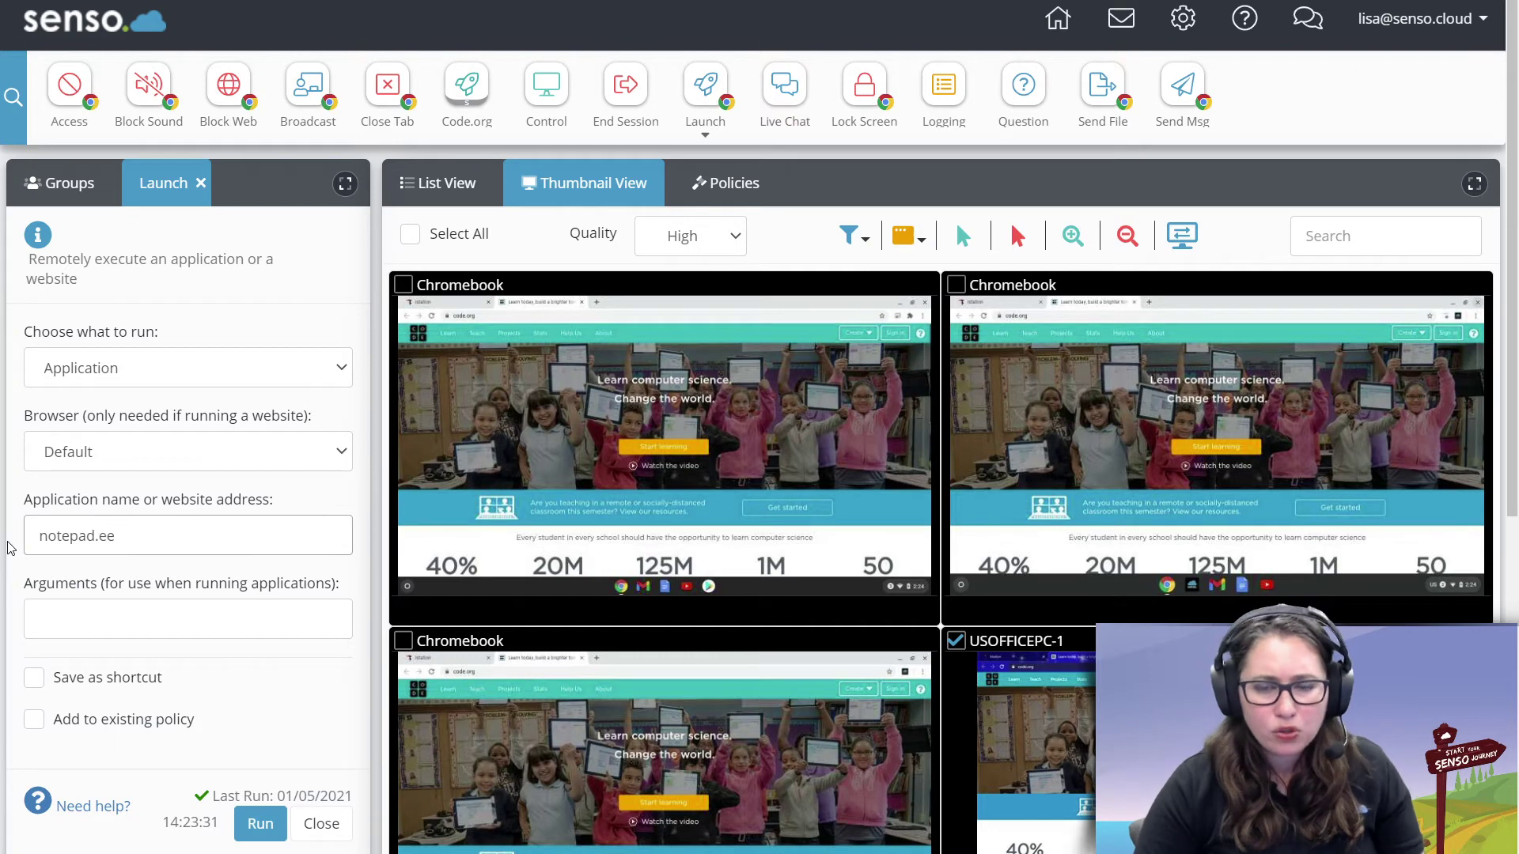
text(xe)
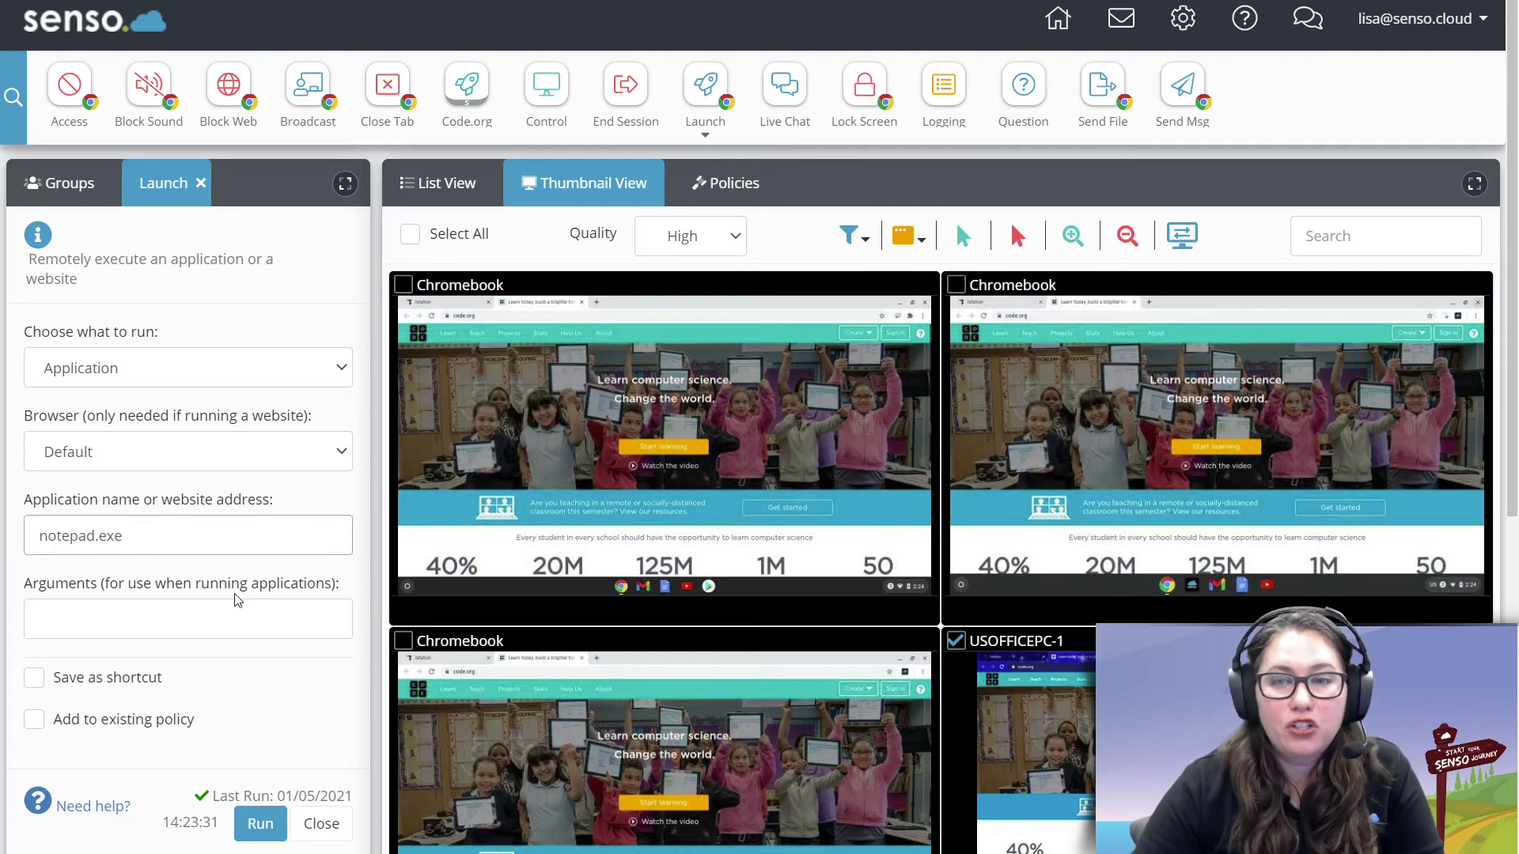
scroll(522, 570, down, 4)
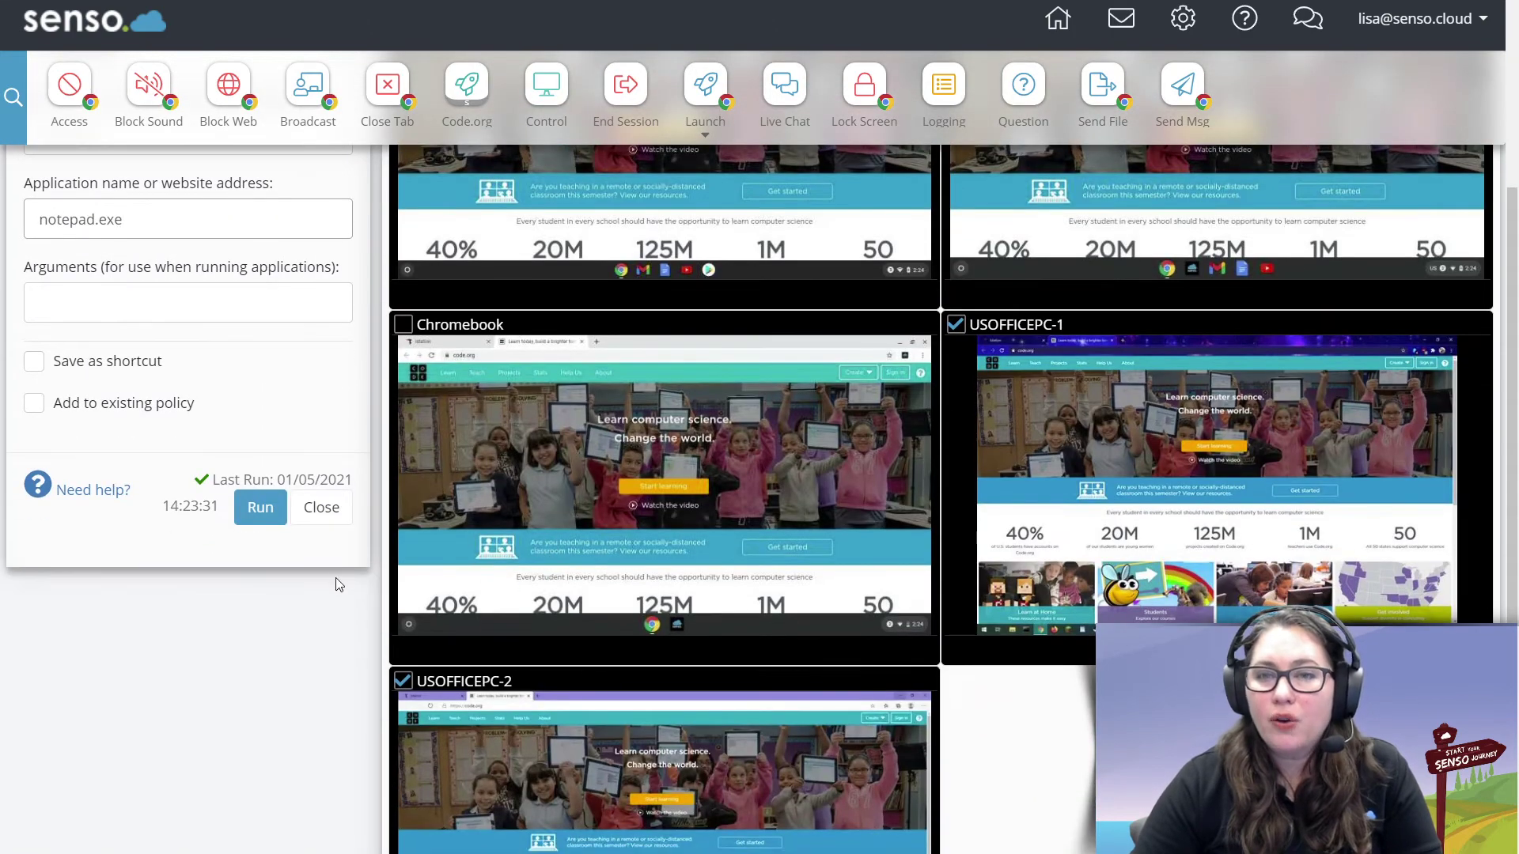
click(267, 507)
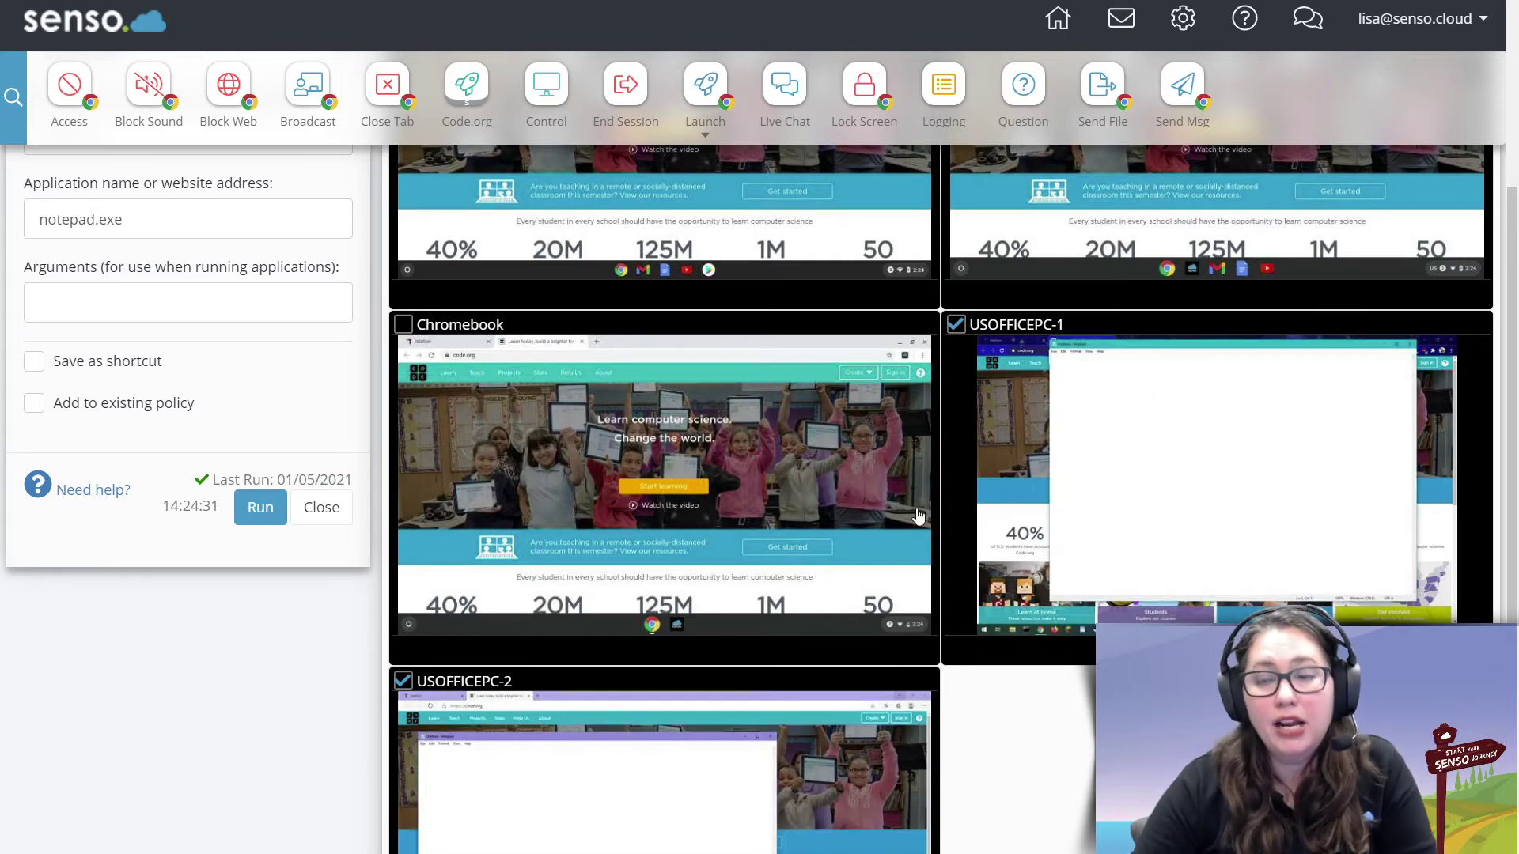
Select all devices with the Select All checkbox.
scroll(759, 631, up, 2)
scroll(760, 630, up, 3)
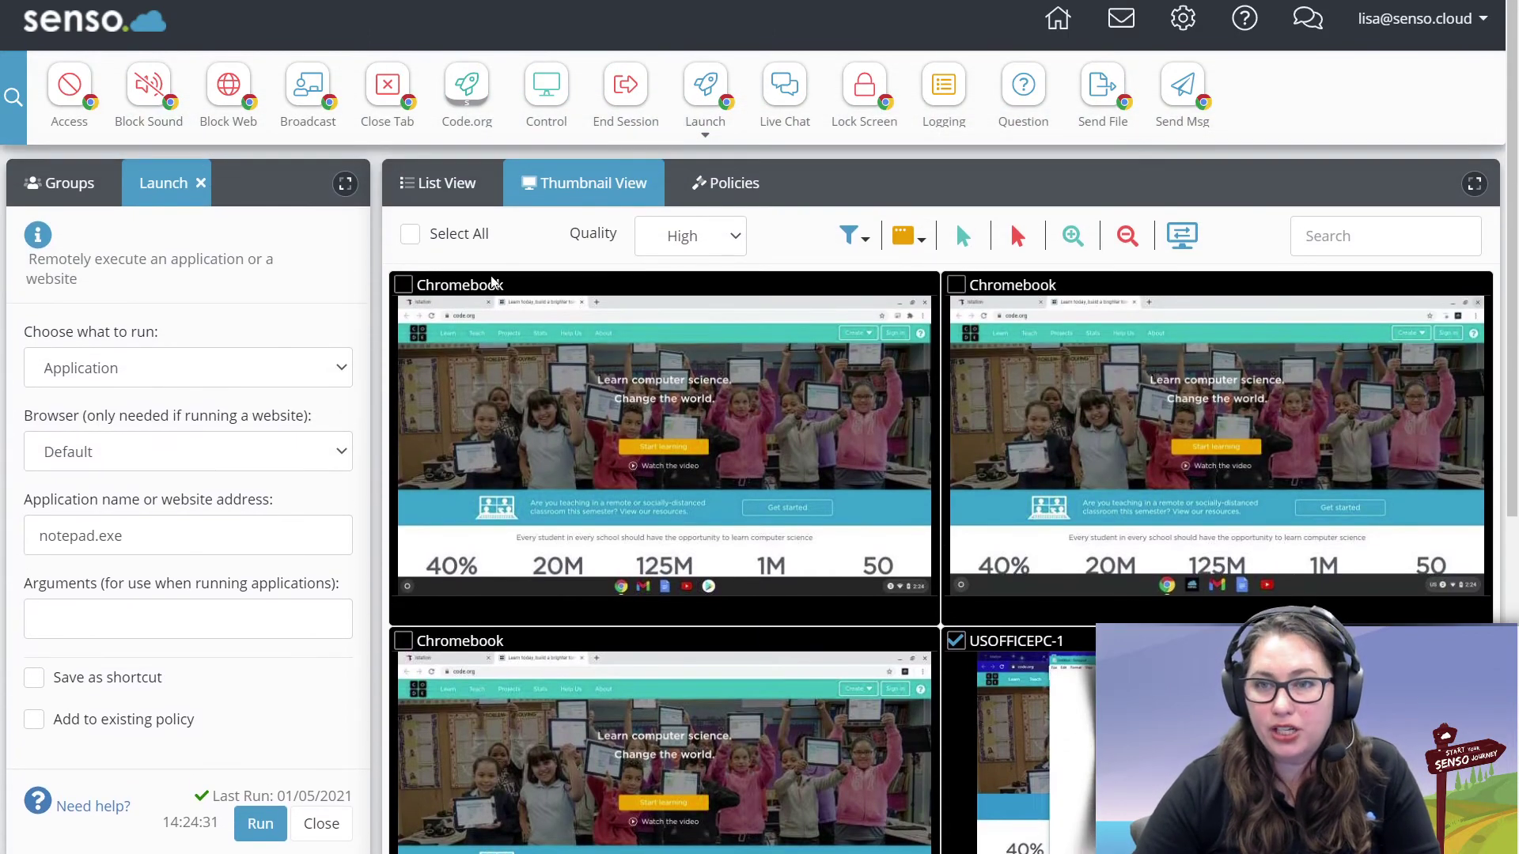
click(411, 235)
Clear the device selection and tick the three Chromebook thumbnails as targets.
click(411, 235)
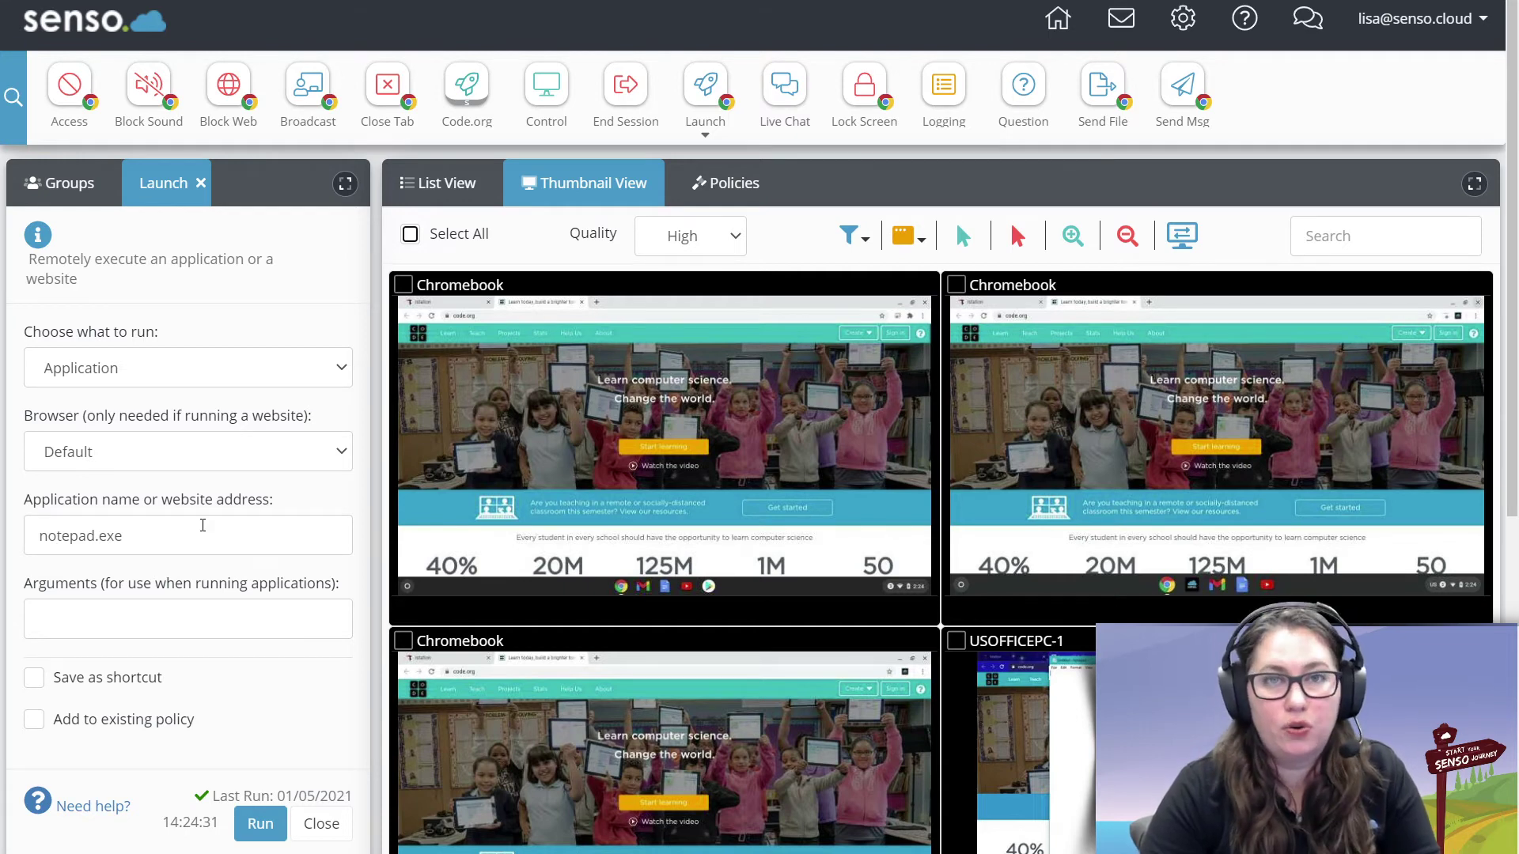
click(403, 284)
click(955, 285)
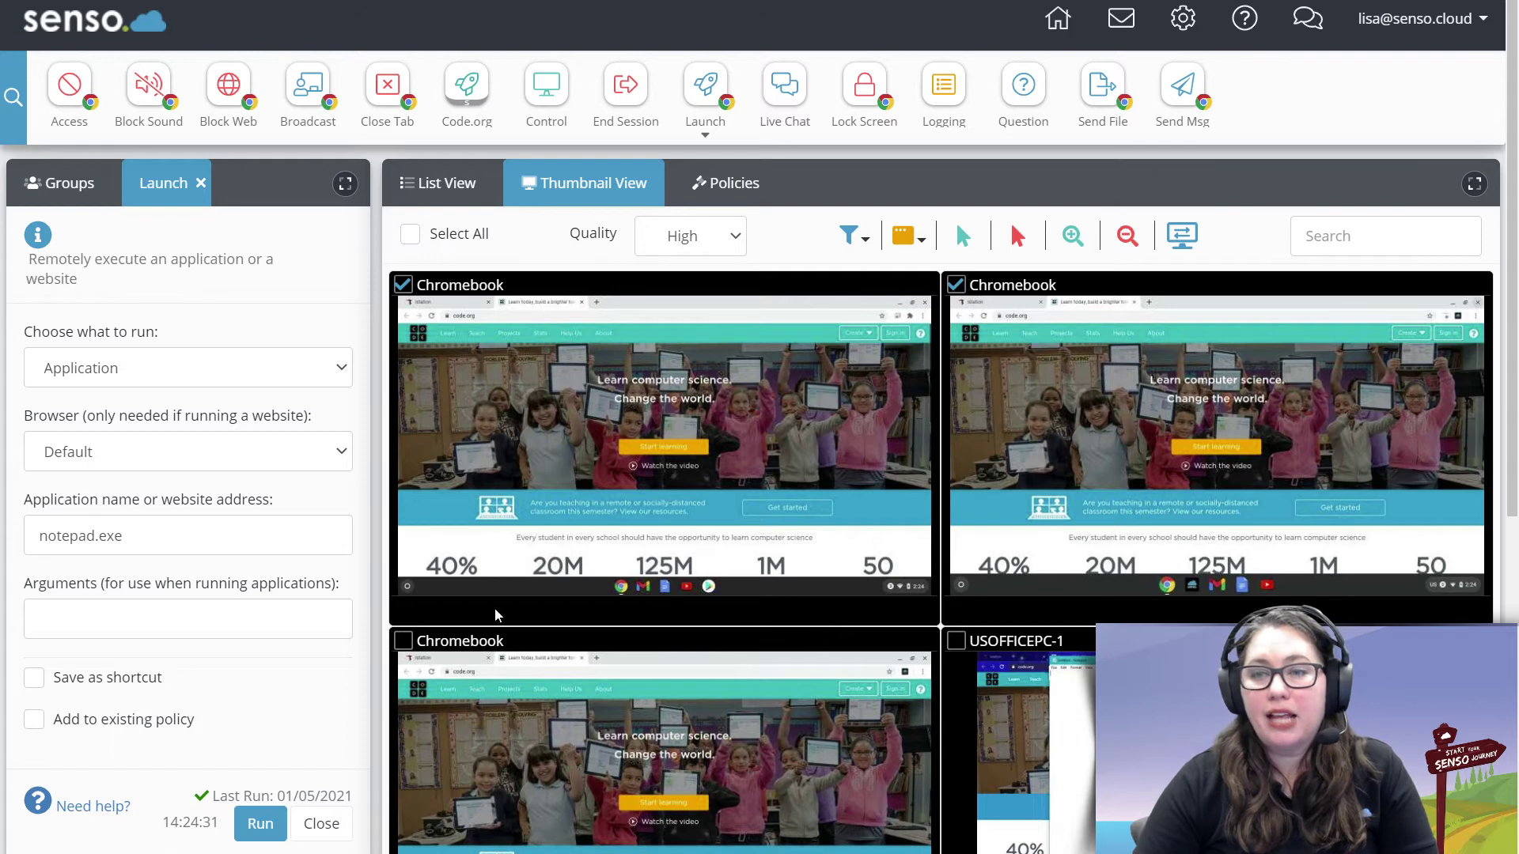
click(404, 641)
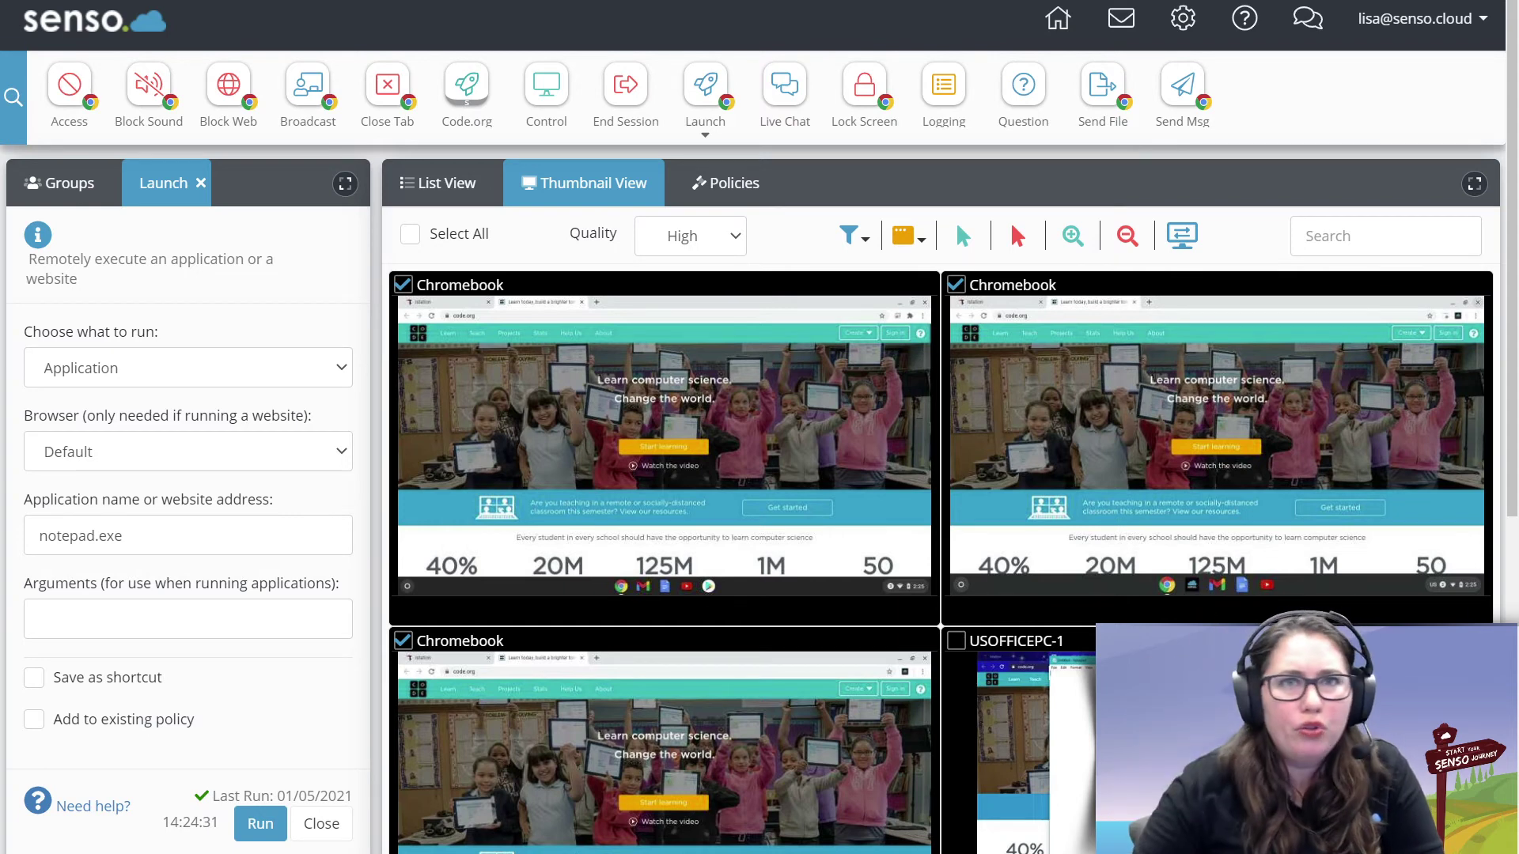
Open Chrome's Extensions page from the More tools menu.
key(alt+f)
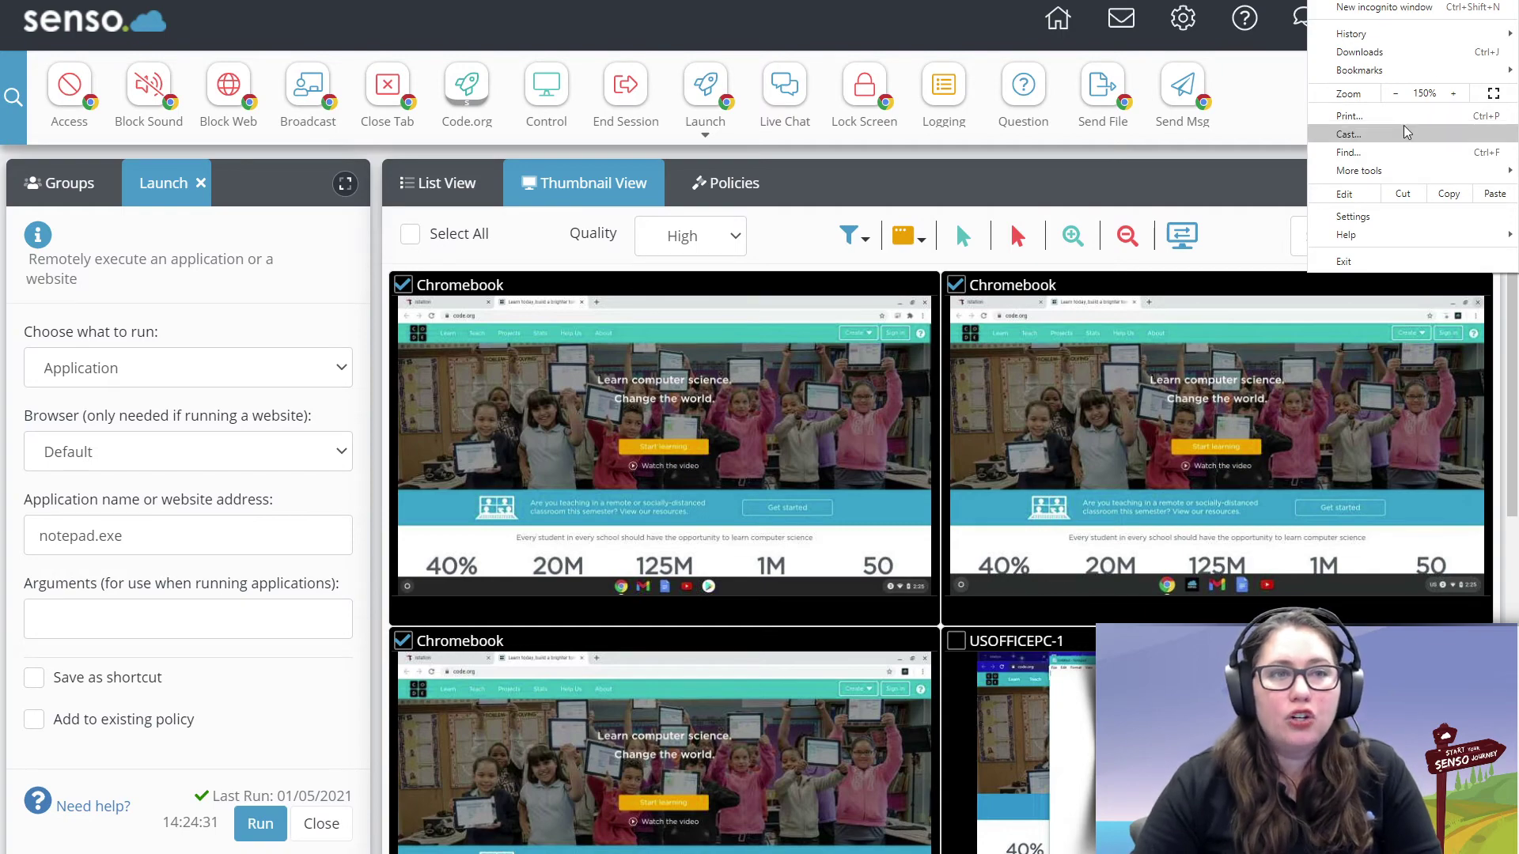
mouse_move(1392, 182)
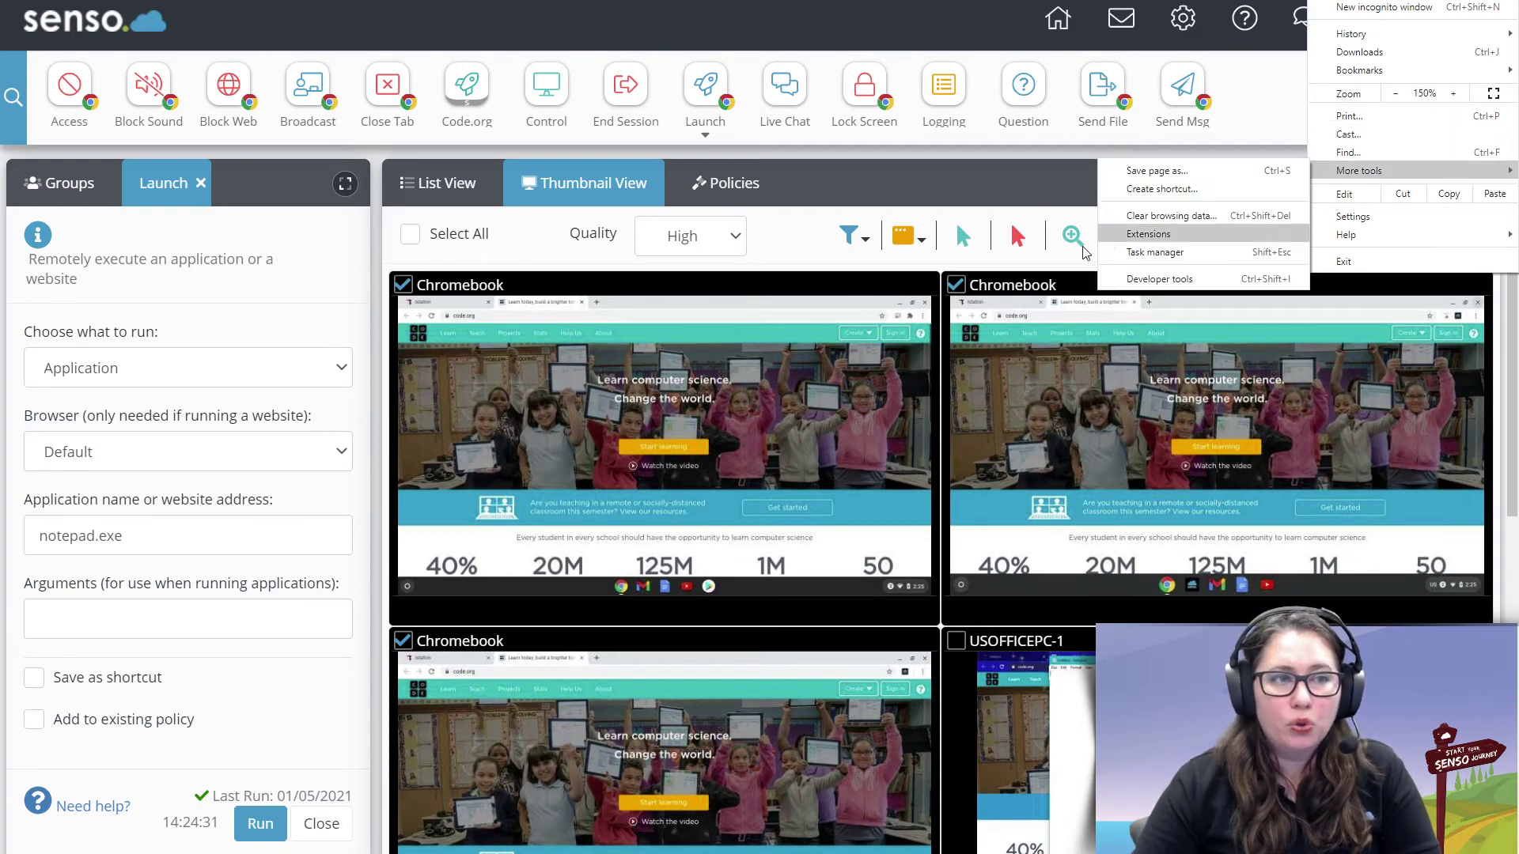
click(1145, 240)
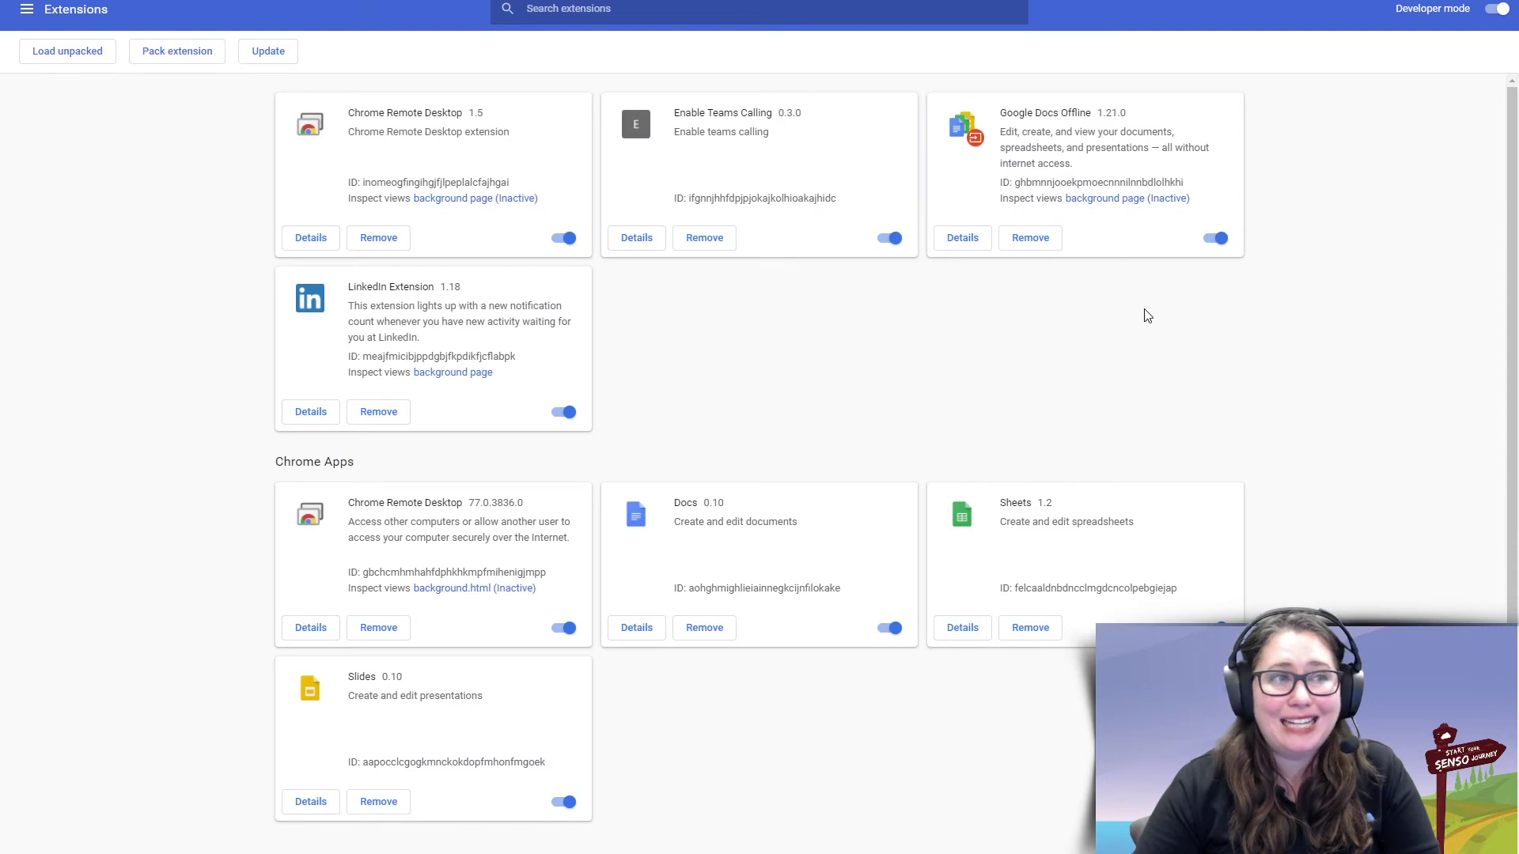
drag(854, 204, 692, 203)
click(764, 166)
drag(553, 178, 351, 177)
click(793, 335)
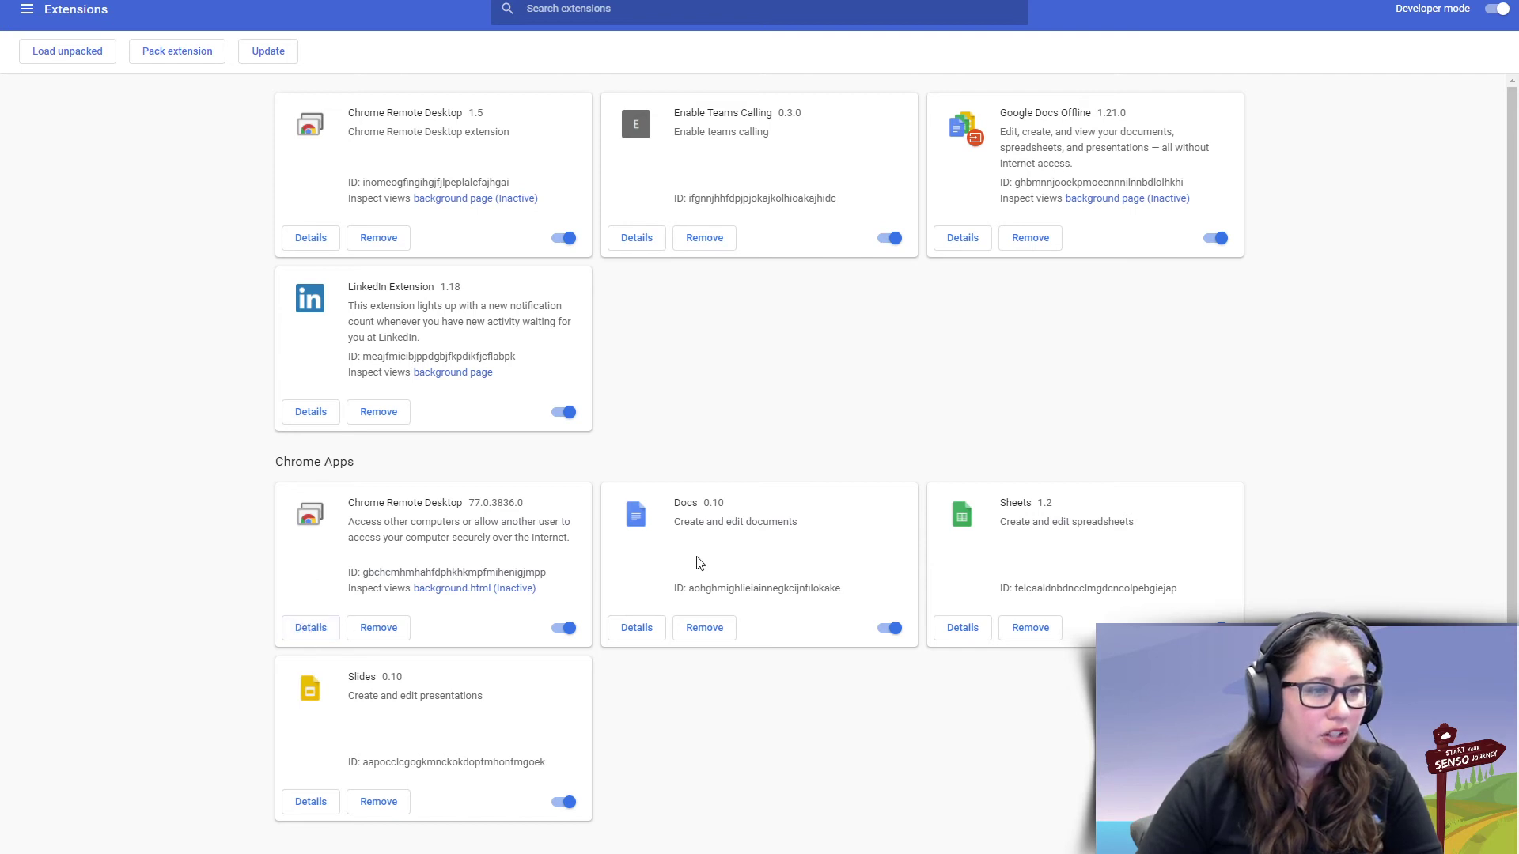
Copy the Docs app's ID from its Details page.
click(637, 629)
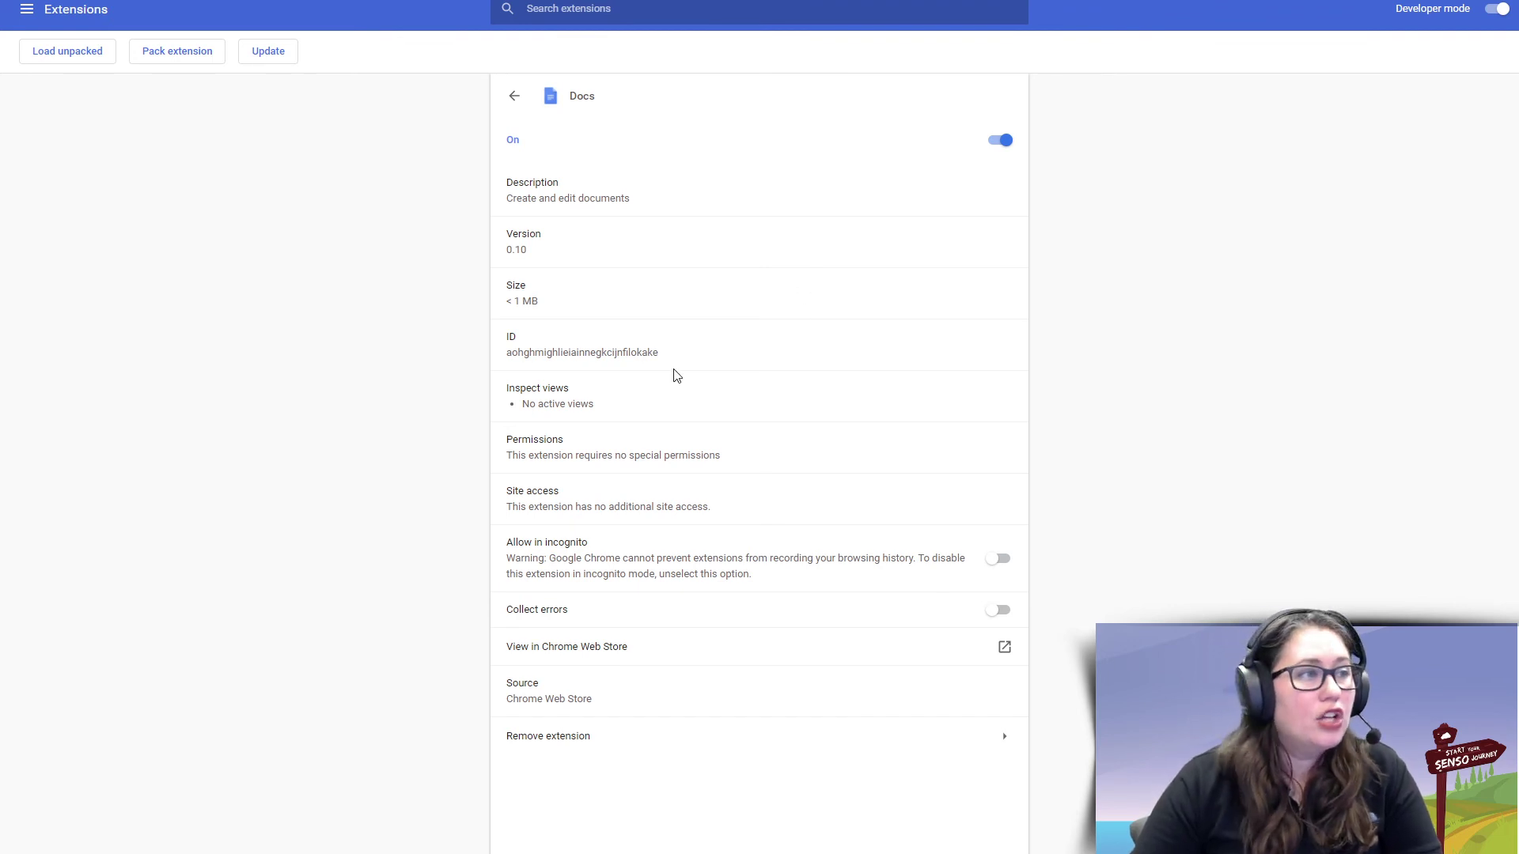
drag(682, 358, 504, 352)
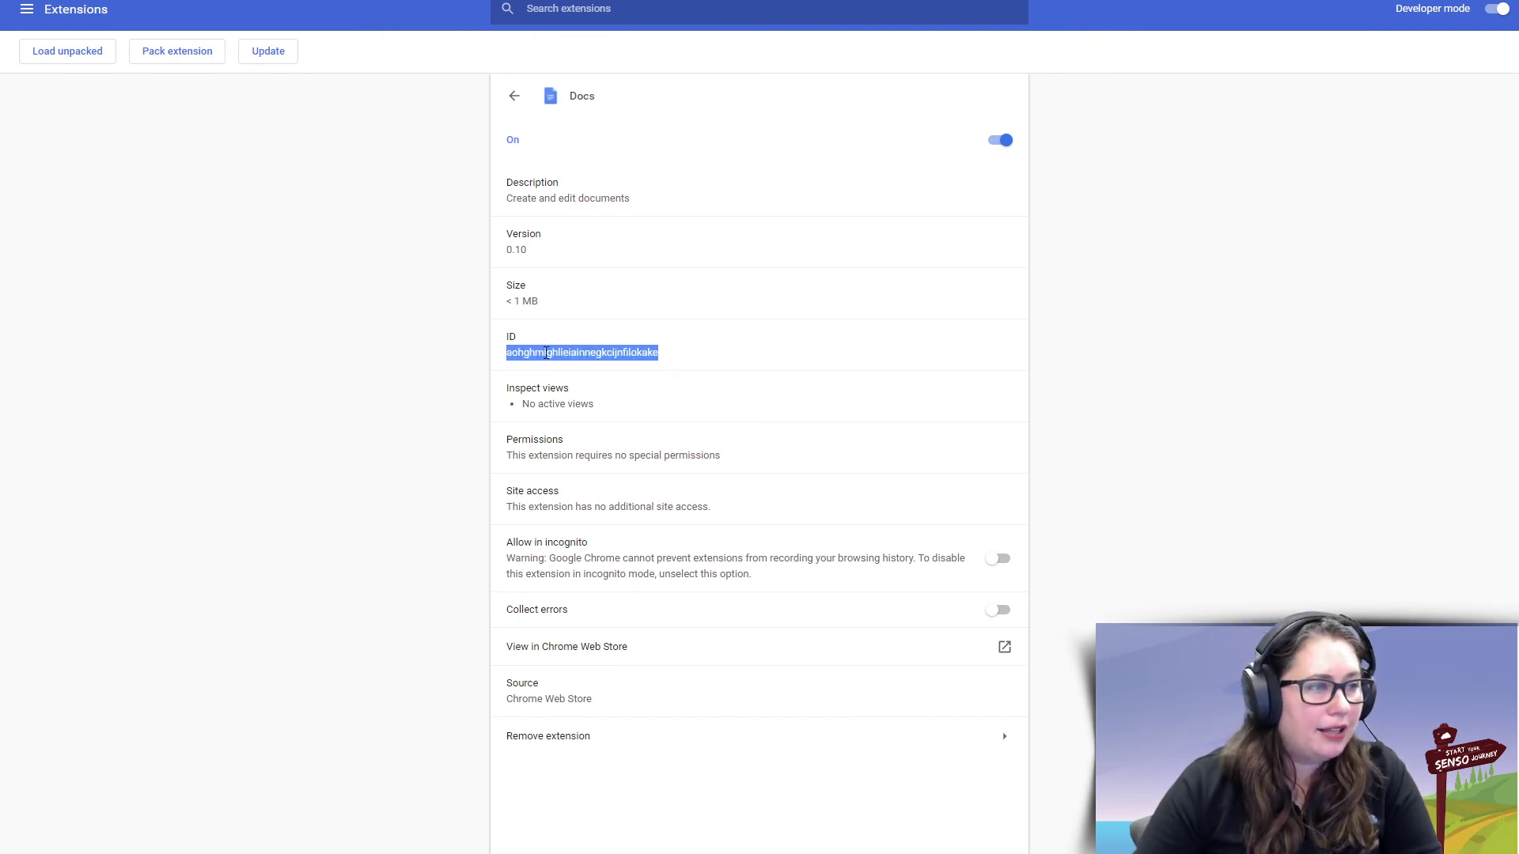
right_click(546, 353)
click(581, 362)
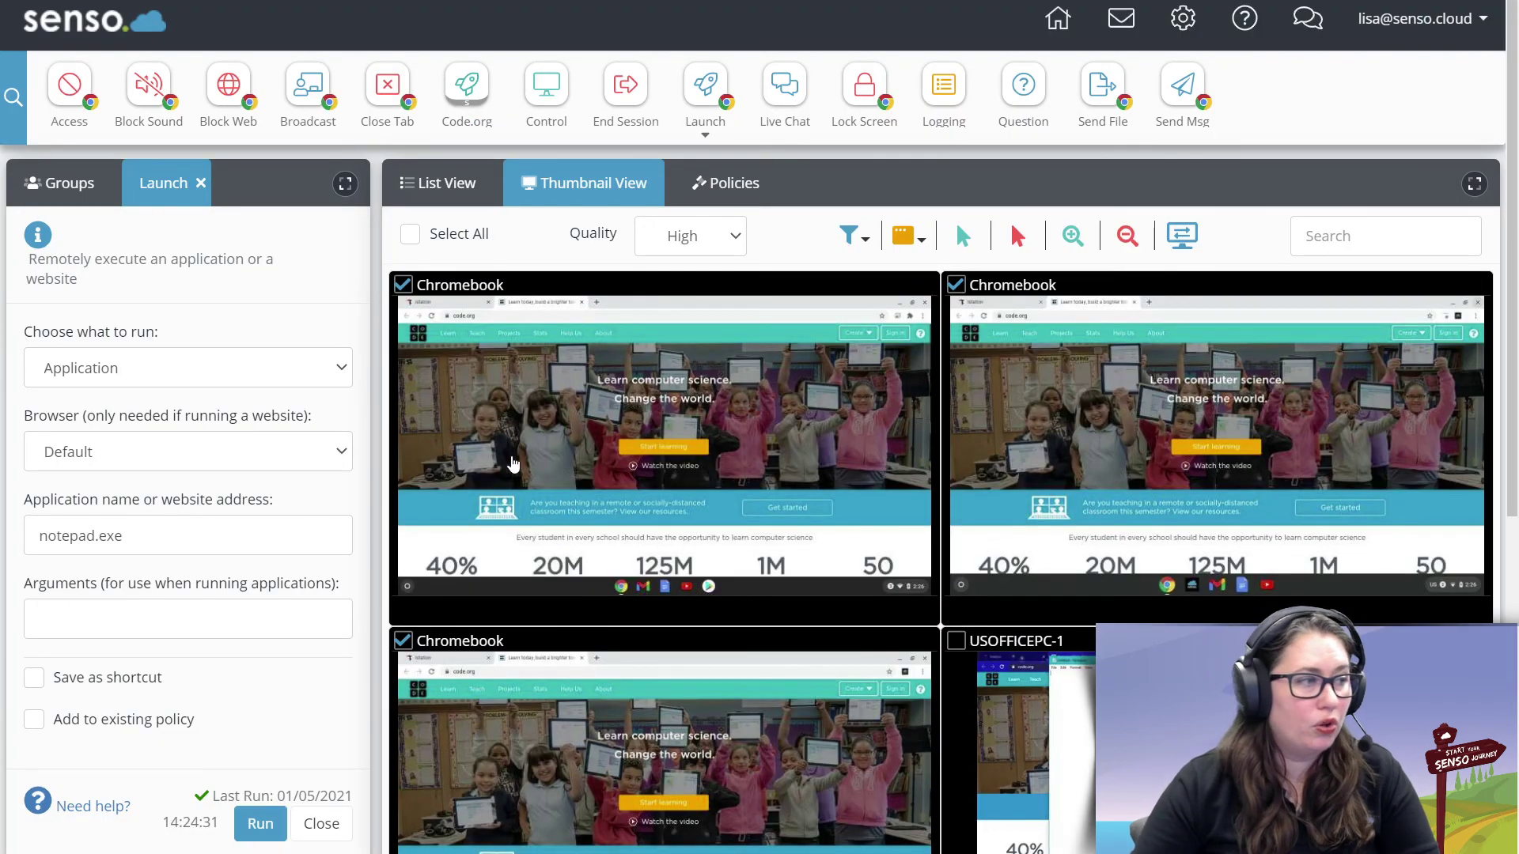
Replace notepad.exe in the application field with the pasted Docs app ID.
double_click(79, 536)
right_click(81, 534)
click(116, 588)
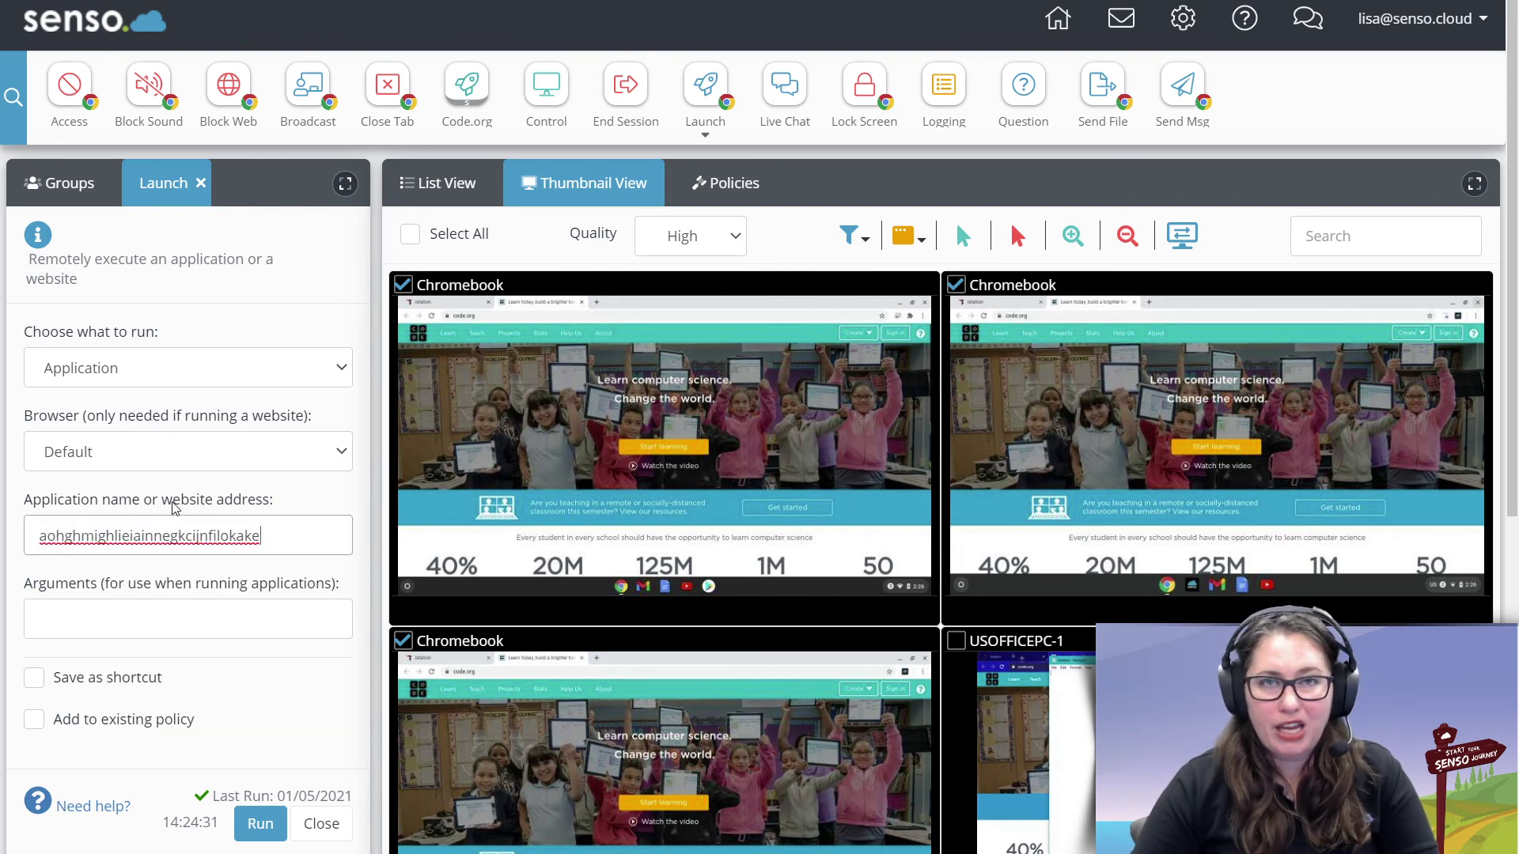
Save it as a 'Google Docs' shortcut, not shown as icon, and run it on the Chromebooks.
scroll(197, 515, down, 2)
click(34, 519)
click(99, 604)
text(Google Docs)
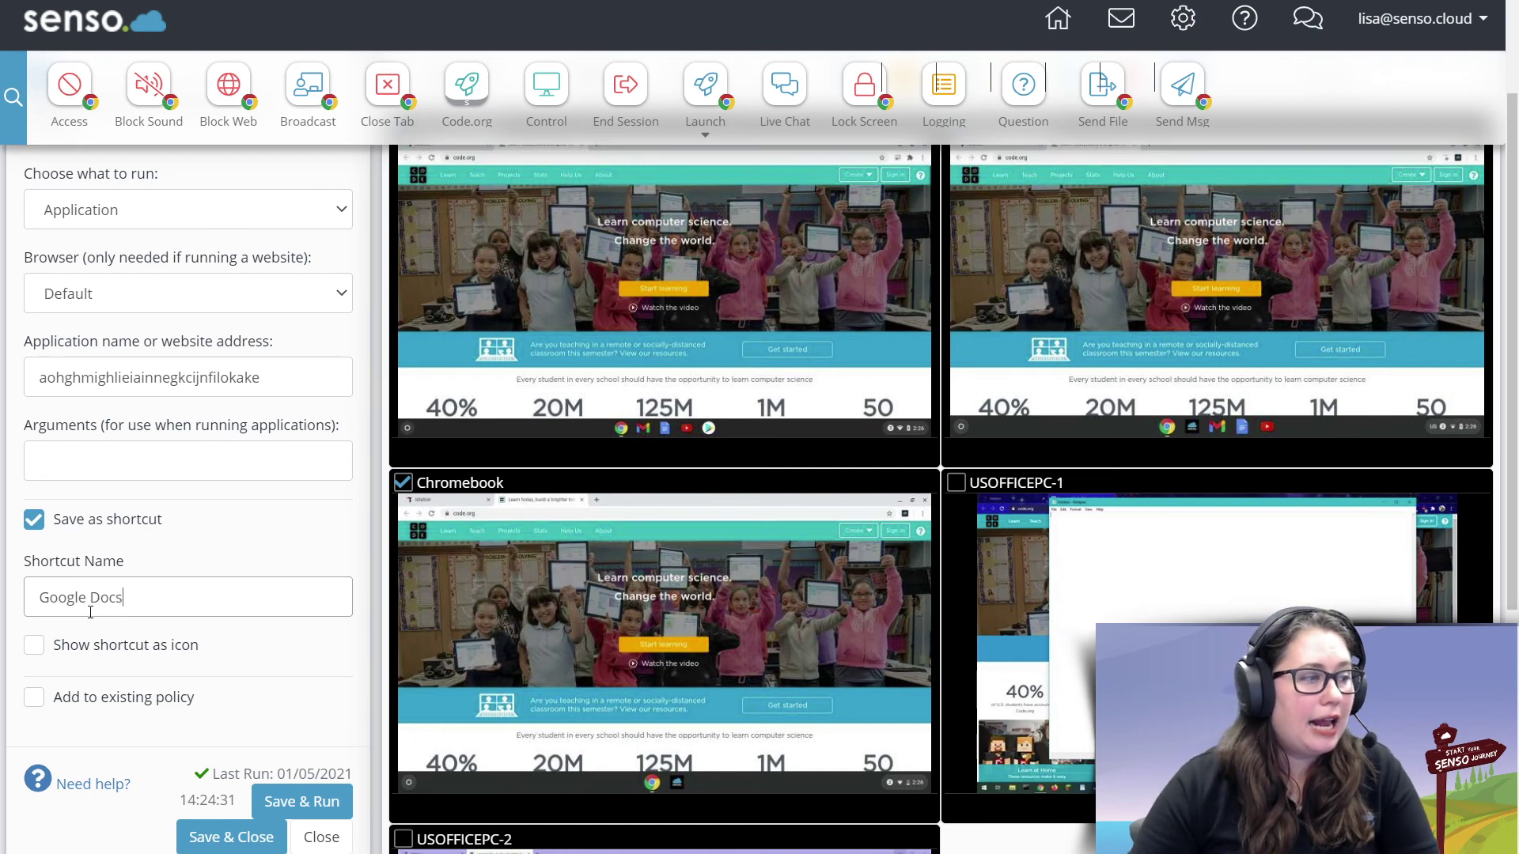
click(34, 645)
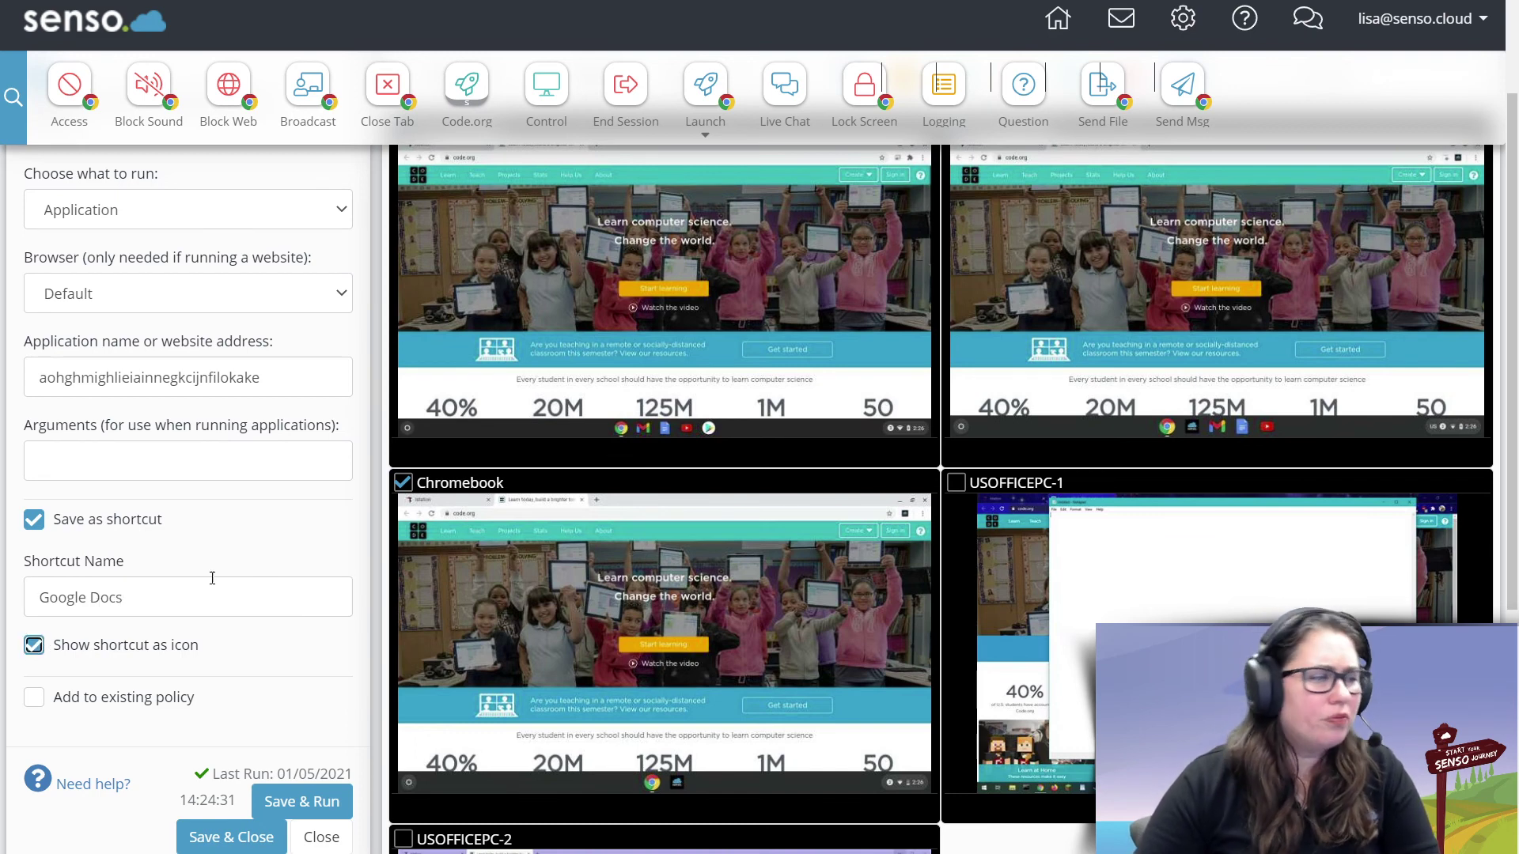
click(34, 644)
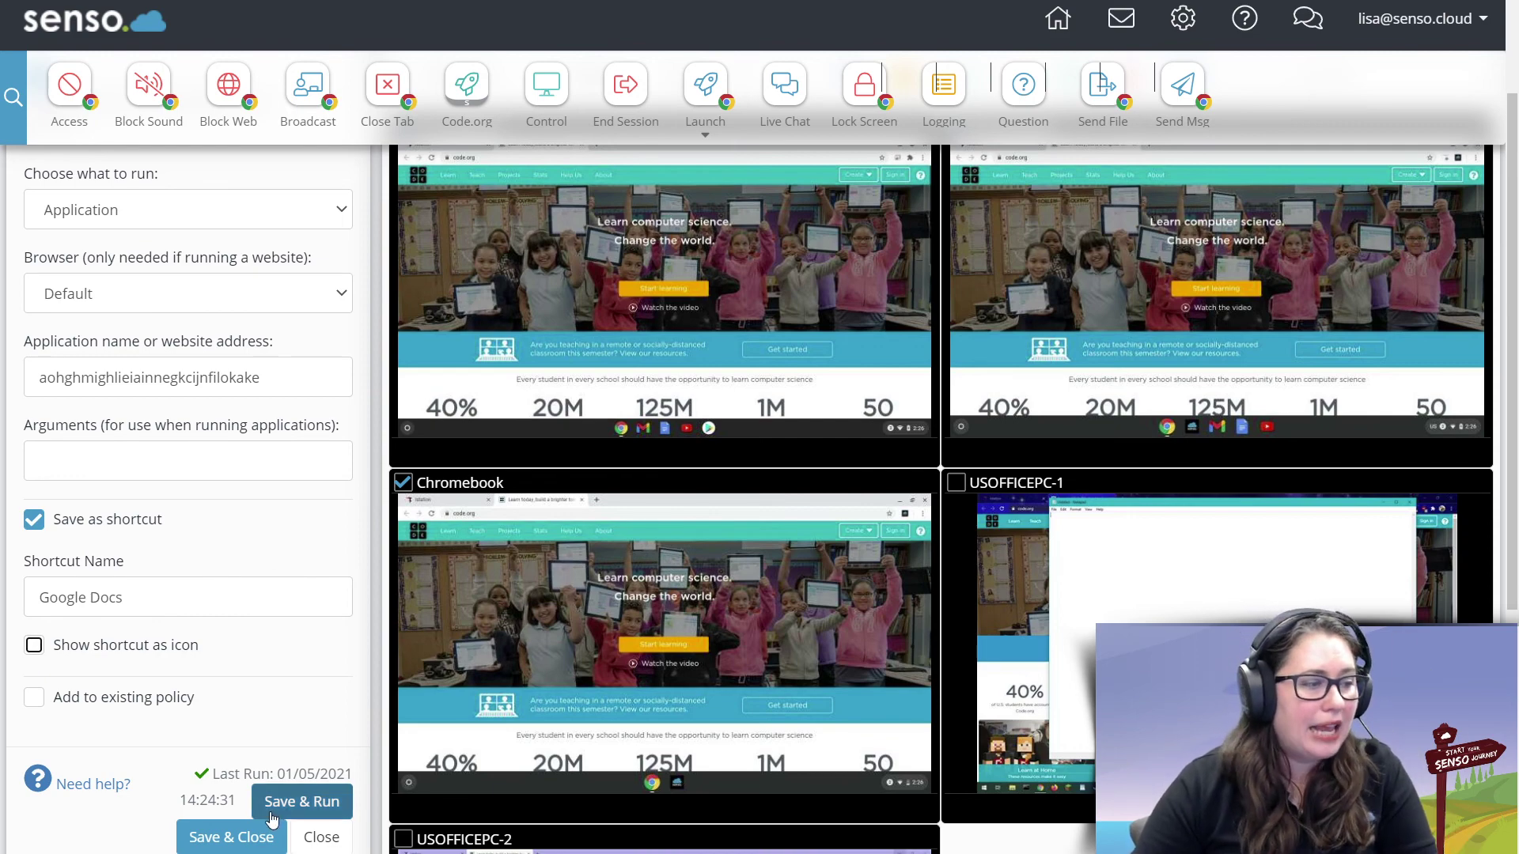
click(294, 805)
Load the saved Google Docs shortcut from the Launch dropdown.
scroll(878, 443, up, 3)
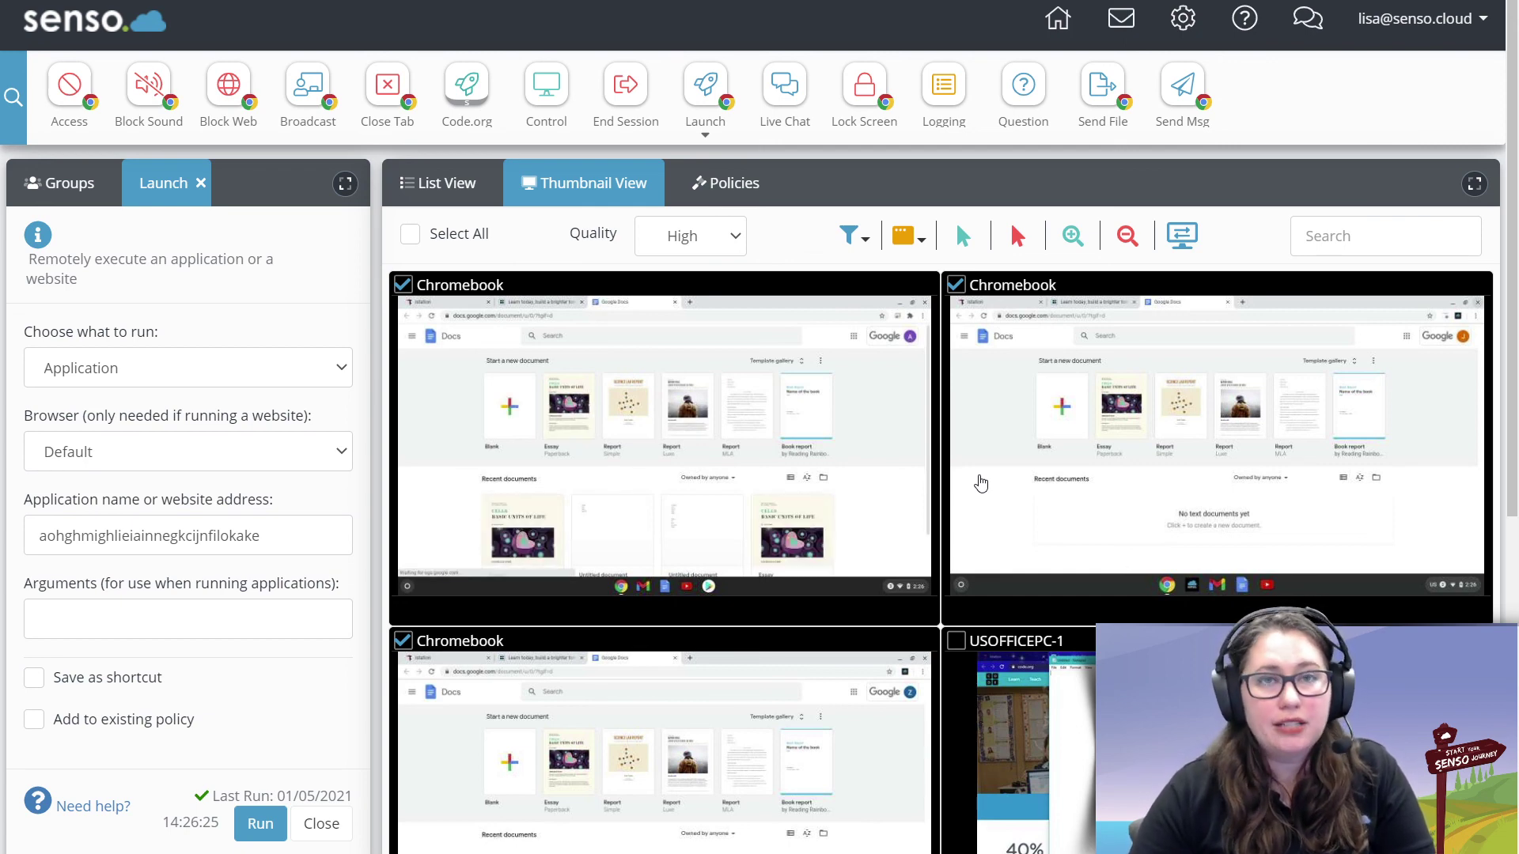
click(705, 138)
click(715, 197)
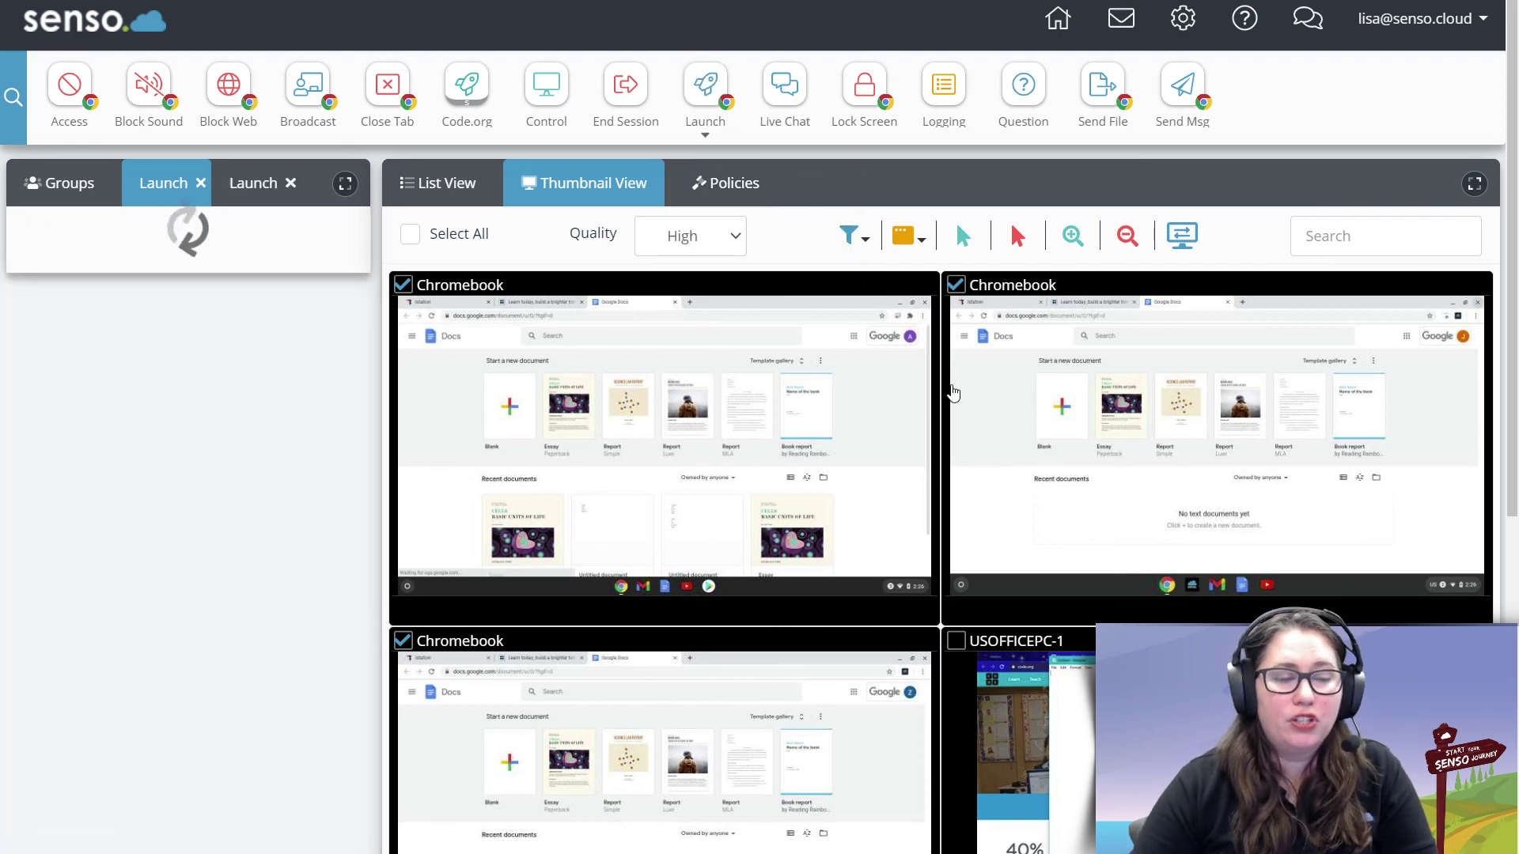